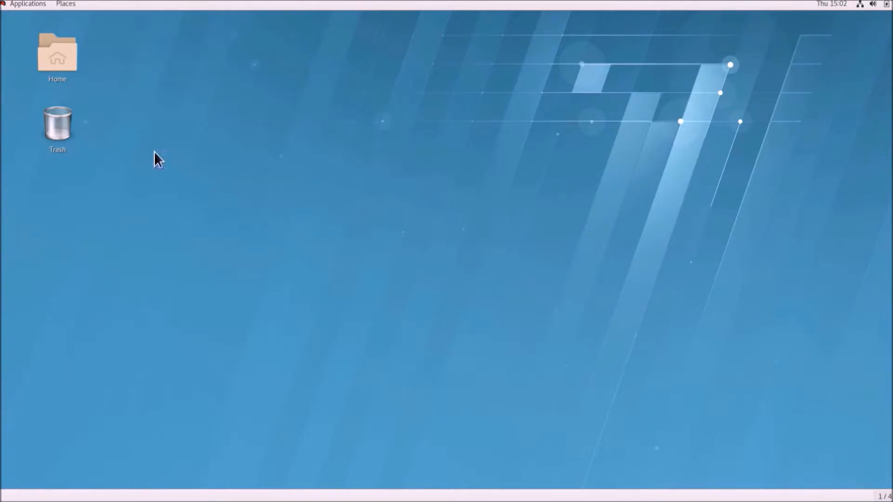
Step: Open the GNOME Applications menu to show the Favorites apps
left_click(3, 5)
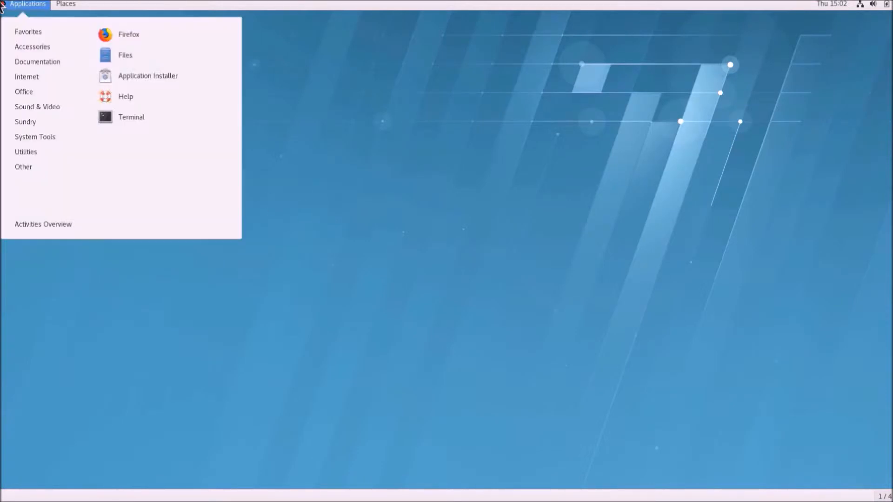
Step: Launch Firefox and go to microsemi.com/FPGA
left_click(106, 34)
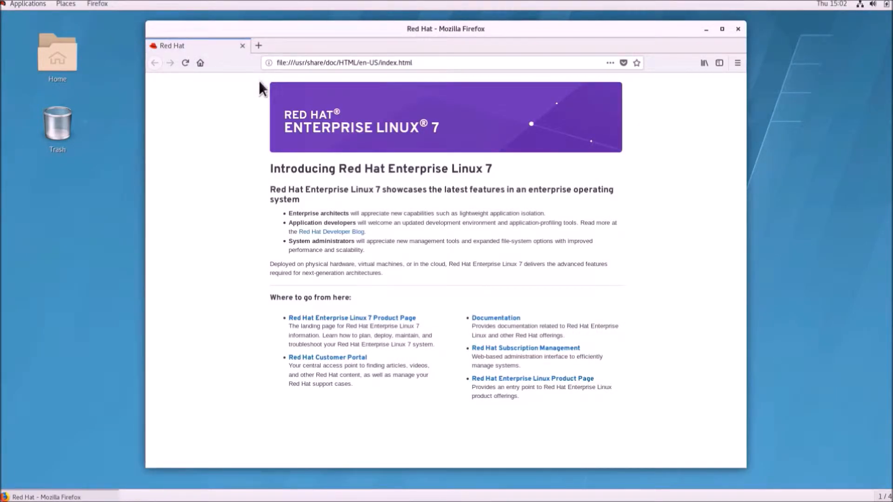
left_click(417, 64)
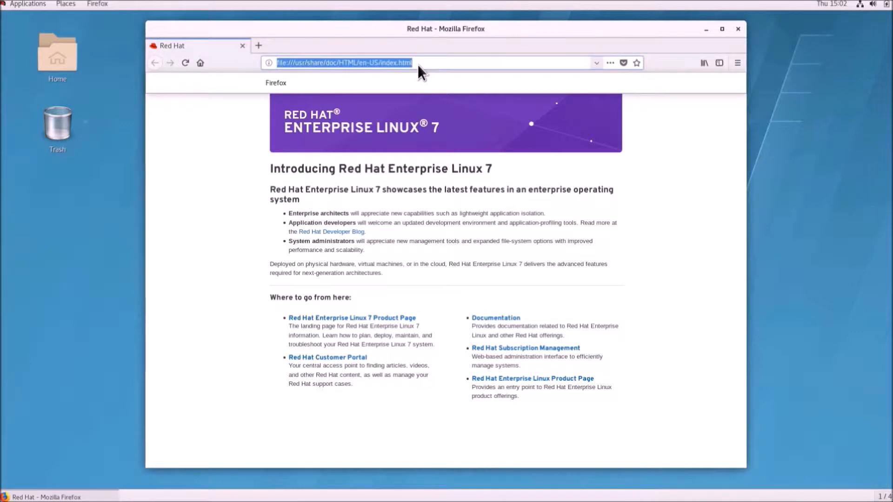
type("microsemi")
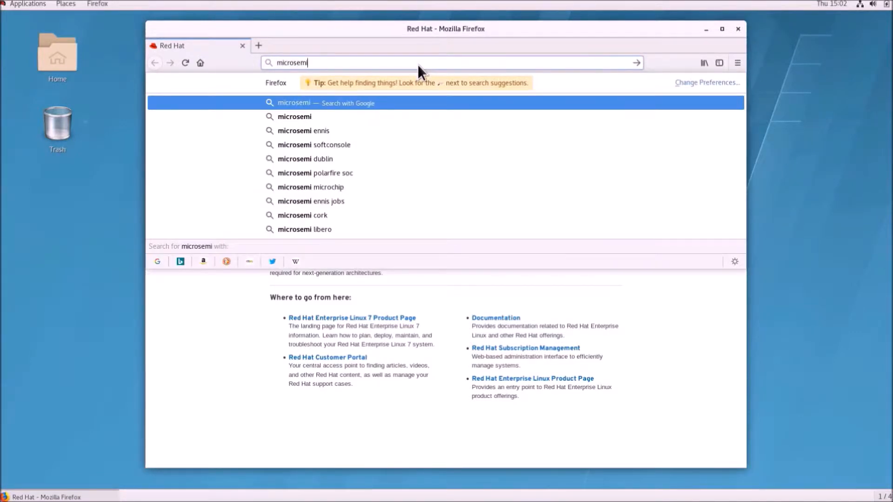
type(".com/FPGA")
key("Return")
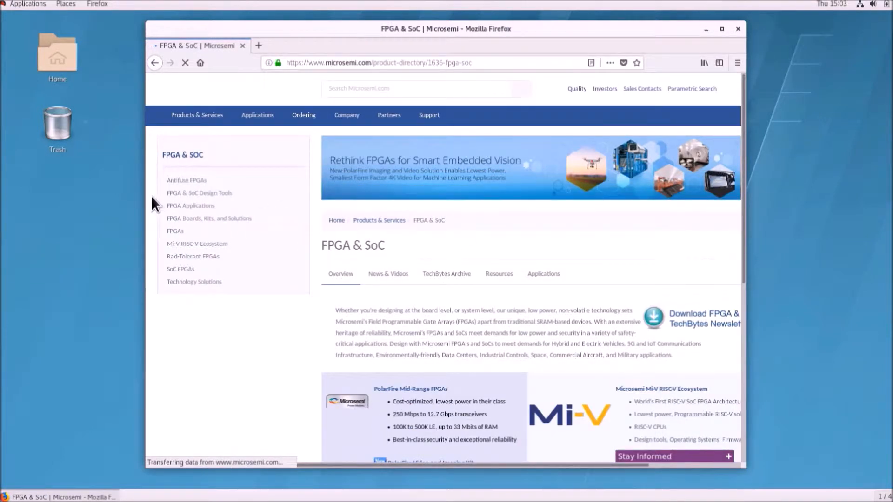
Step: Go through FPGA & SoC Design Tools > SoftConsole > Downloads to 'SoftConsole v6.0 Download for Linux'
left_click(225, 194)
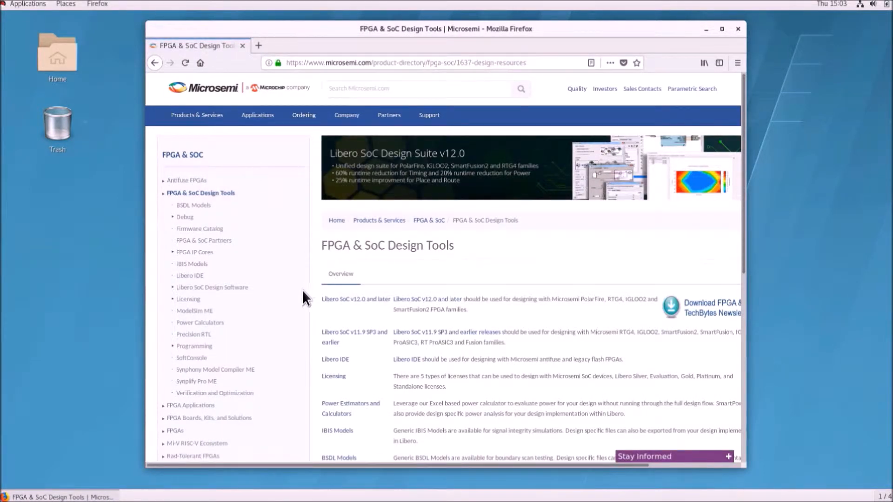
left_click(201, 361)
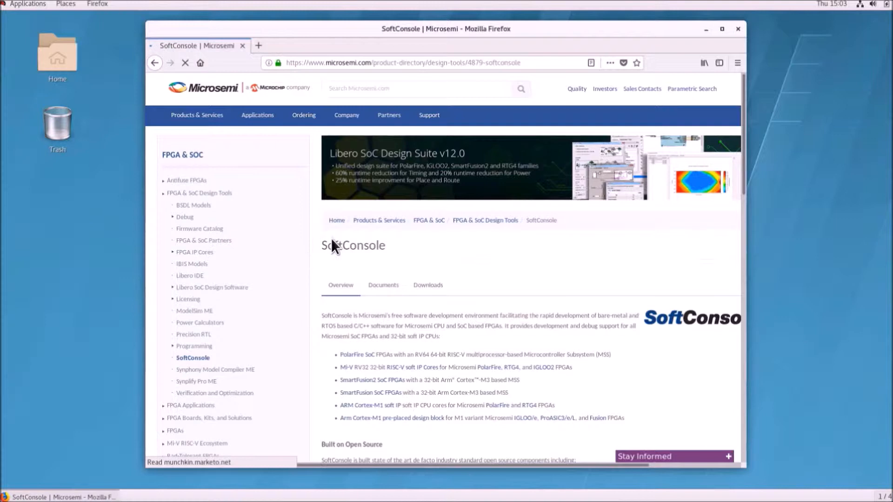
left_click(426, 285)
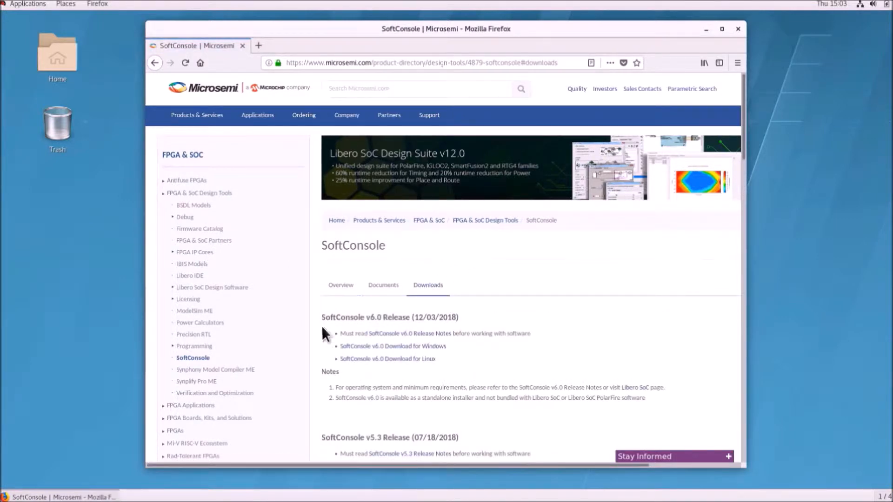
left_click(371, 360)
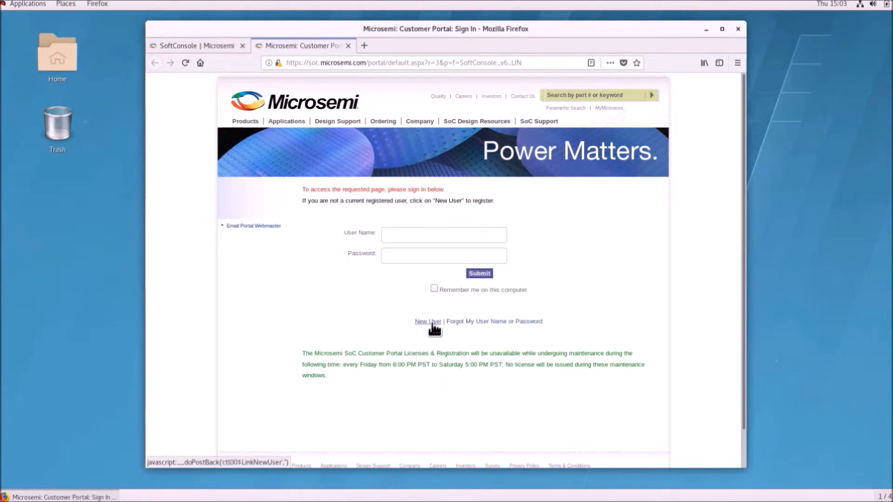
Step: Sign in to the Microsemi Customer Portal with the account user name and password, declining to remember the login
left_click(411, 236)
key("Tab")
type("••••••••••")
key("Return")
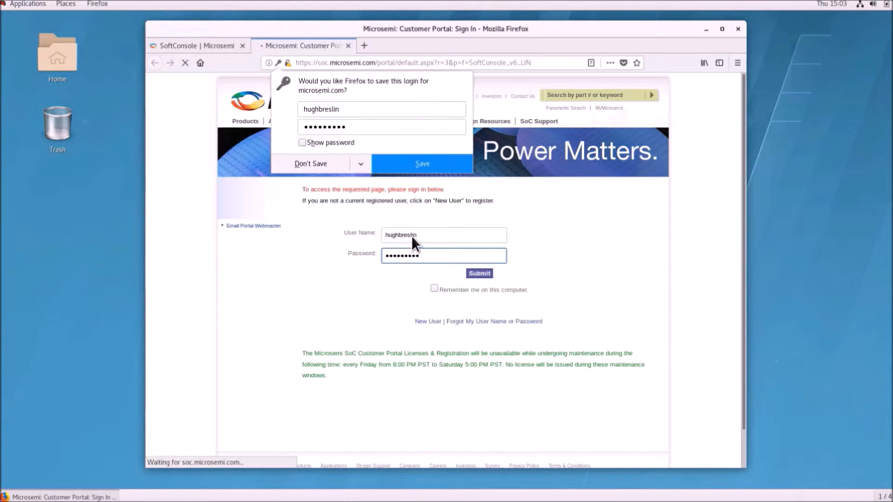
left_click(309, 172)
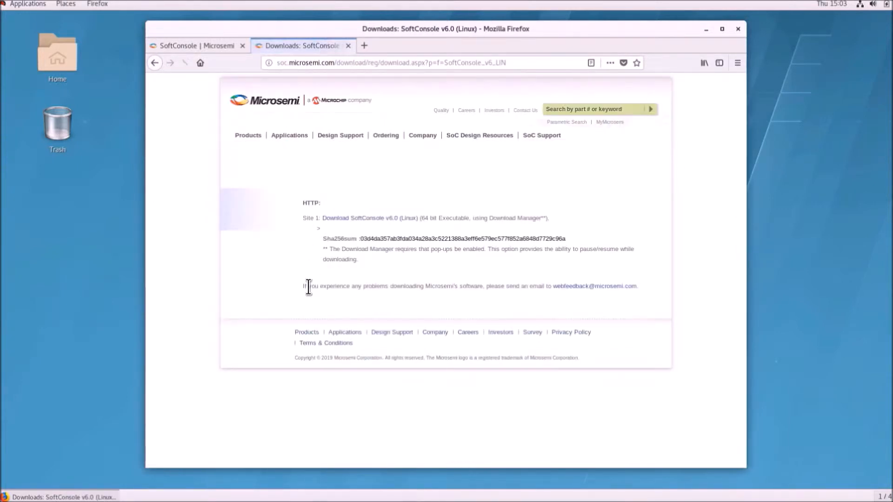
Step: Download the SoftConsole v6.0 Linux installer, allowing pop-ups from soc.microsemi.com
left_click(344, 223)
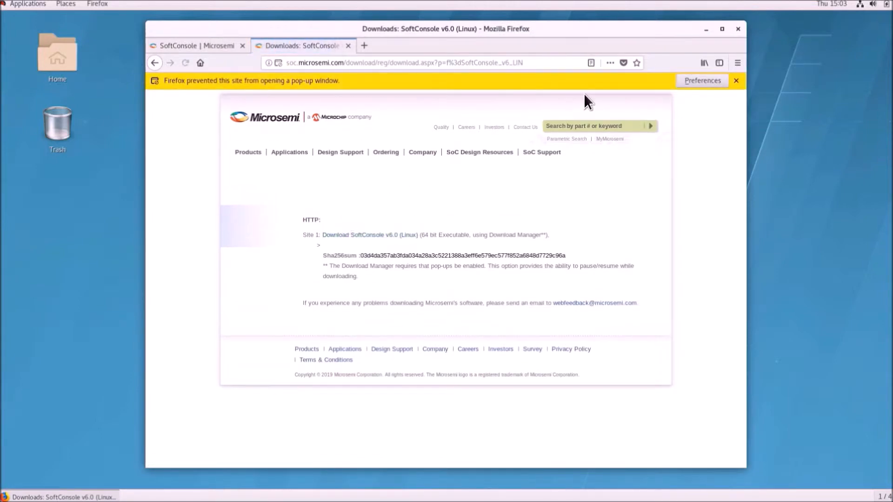
left_click(698, 80)
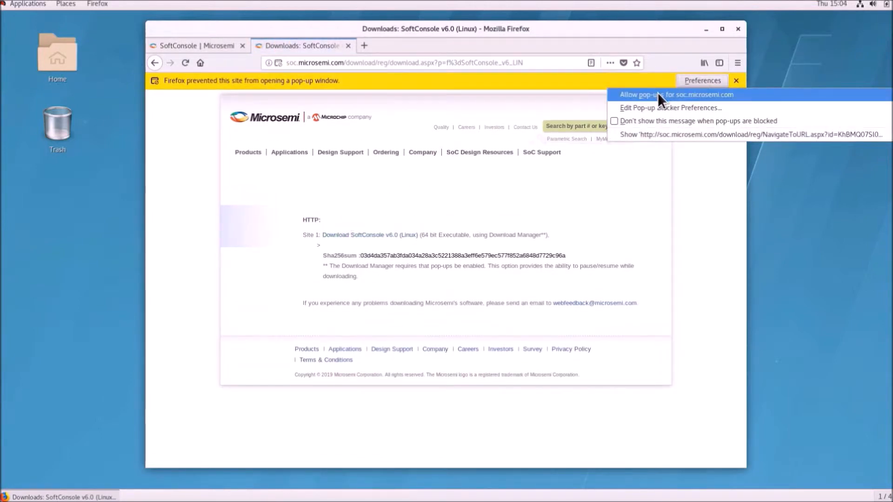
left_click(657, 93)
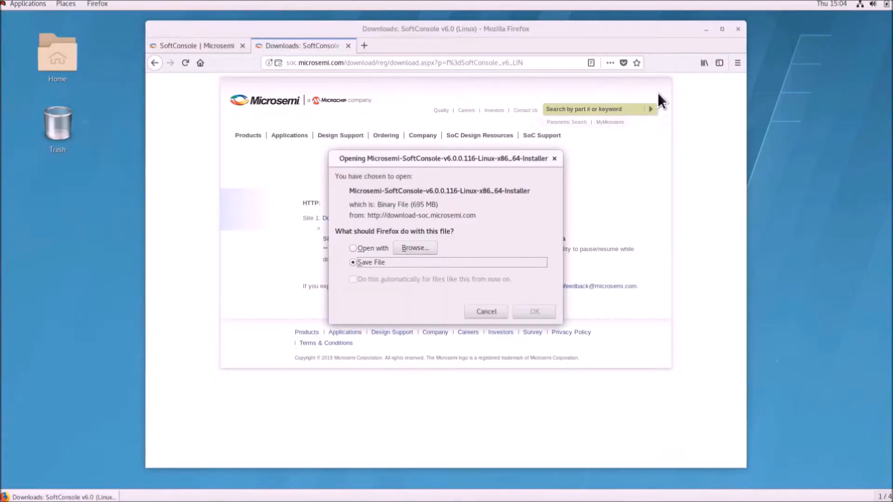
left_click(540, 310)
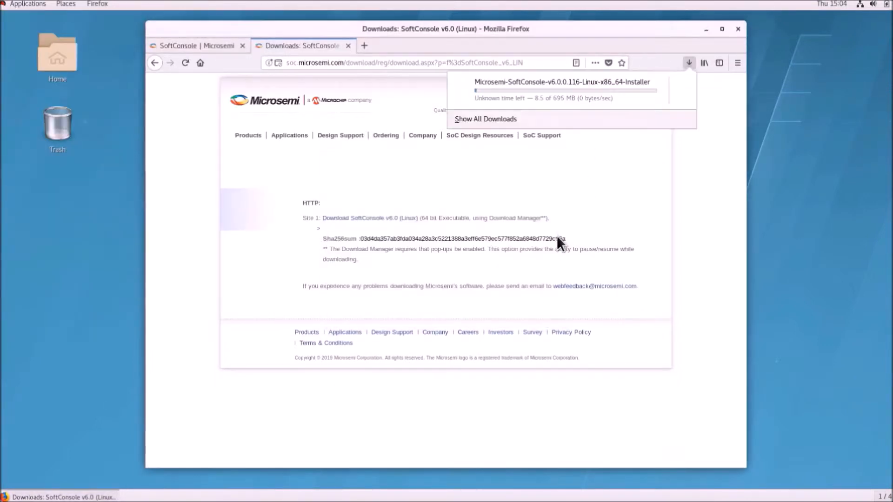
Step: Save the SoftConsole v6.0 release notes PDF from the downloads page
left_click(190, 46)
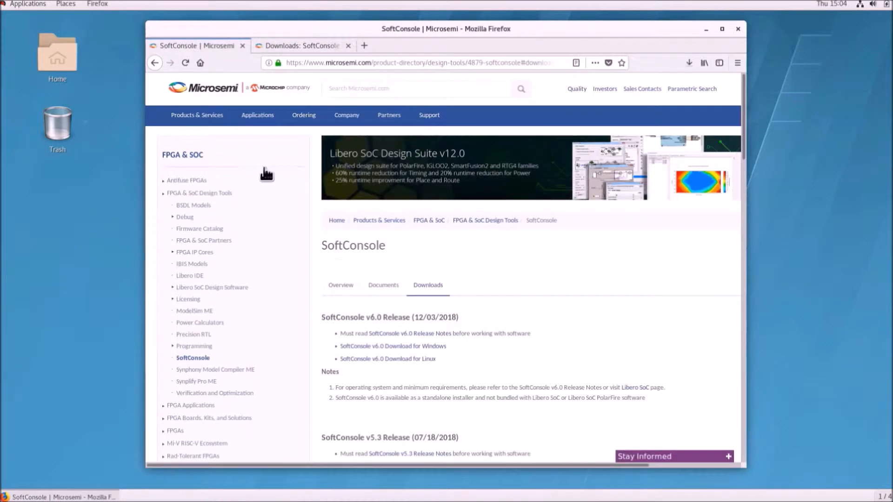
left_click(409, 333)
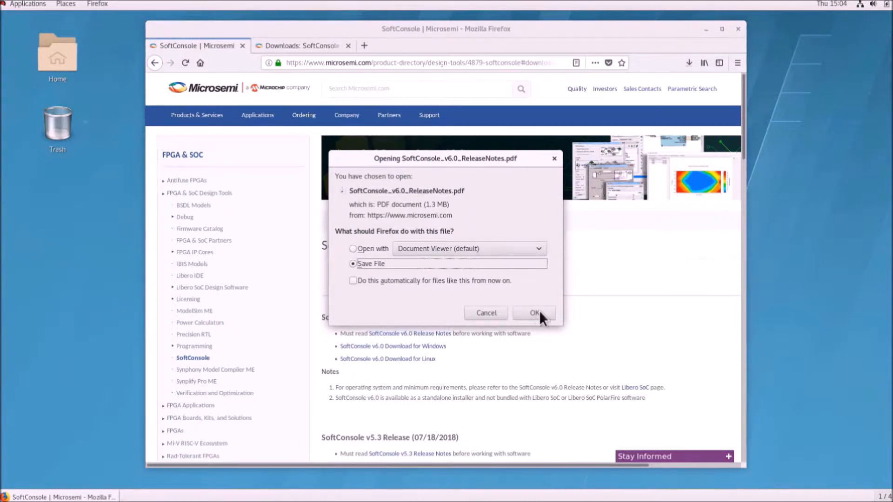
left_click(535, 314)
Step: Check the downloads list, then close Firefox and confirm closing both tabs
left_click(690, 57)
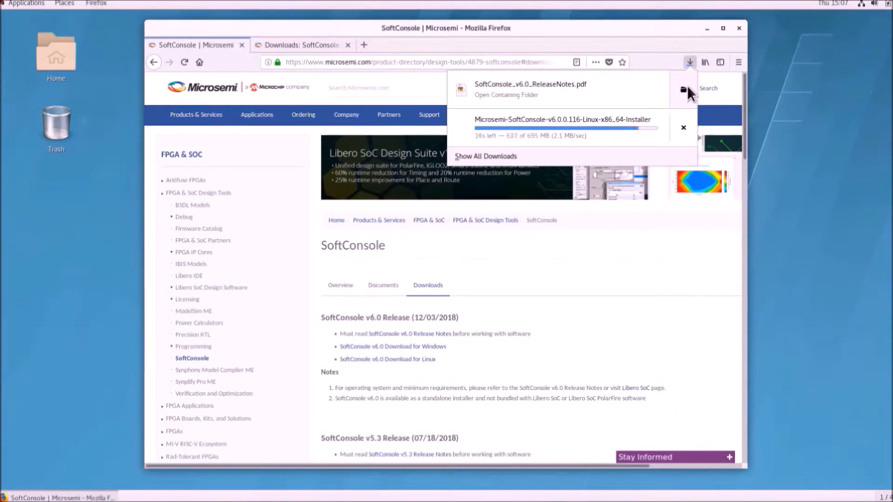
left_click(739, 27)
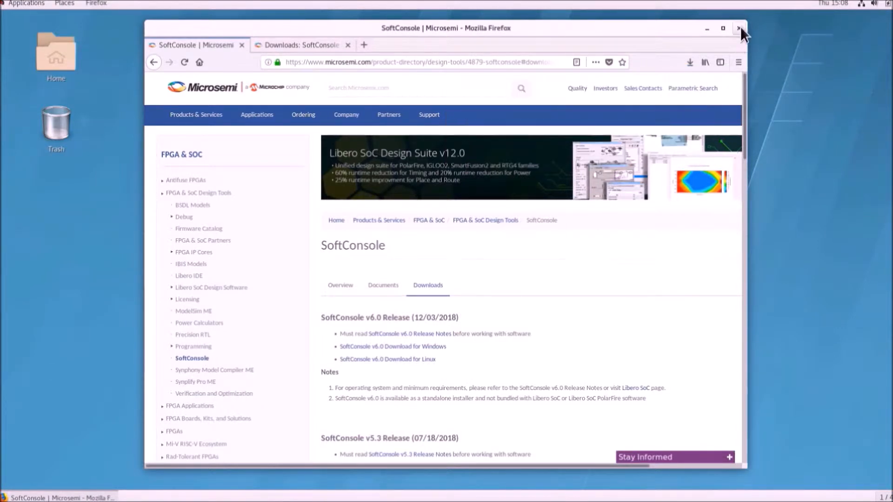
left_click(738, 27)
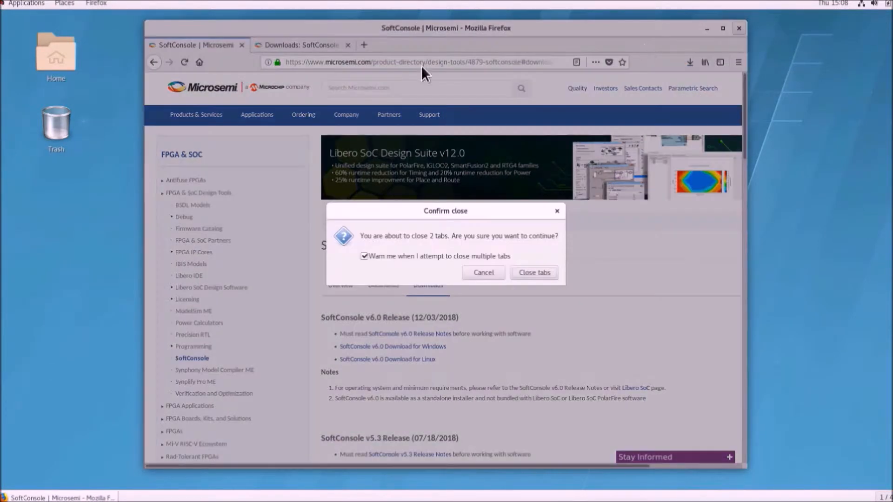
left_click(531, 273)
Step: Open the SoftConsole v6.0 release notes PDF from the Home > Downloads folder
double_click(57, 44)
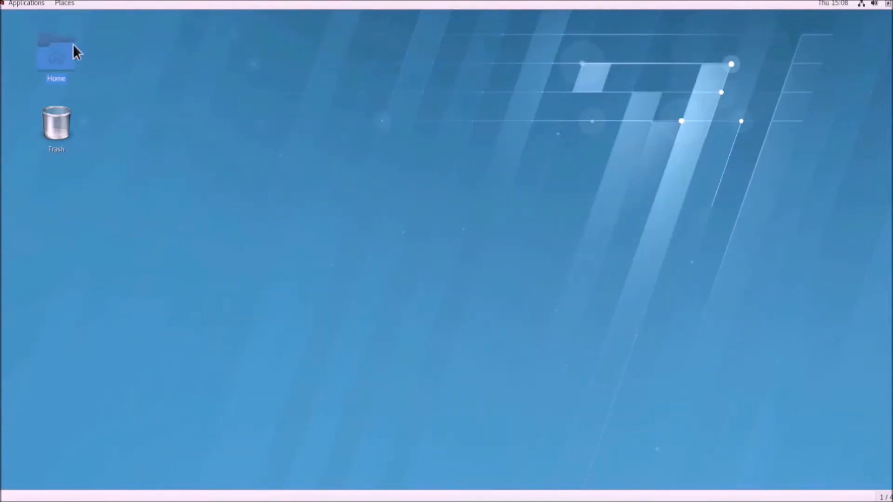
left_click(313, 130)
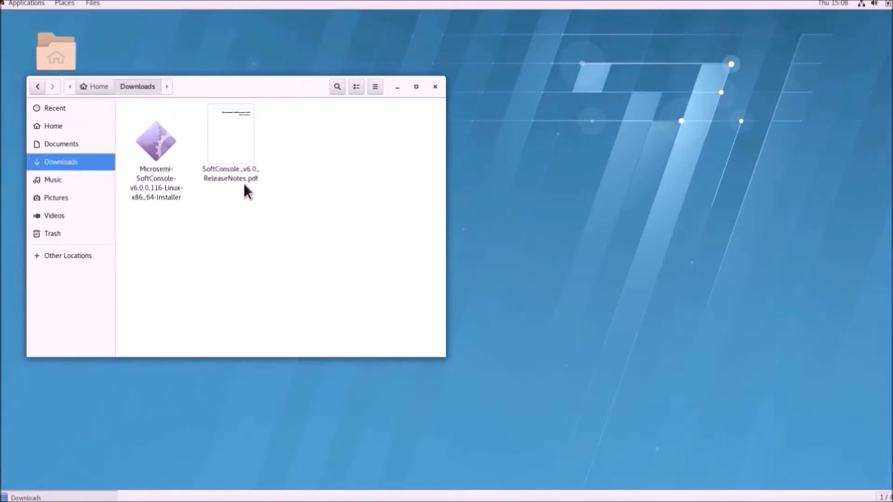
left_click(224, 147)
double_click(225, 147)
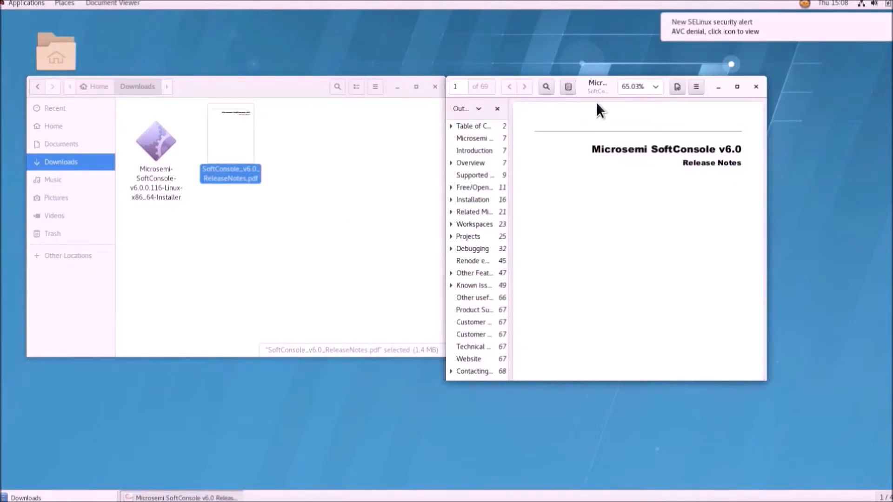
Step: Enlarge the viewer and jump via Outline Installation > Linux > Installing to page 16
left_click_drag(591, 91, 722, 20)
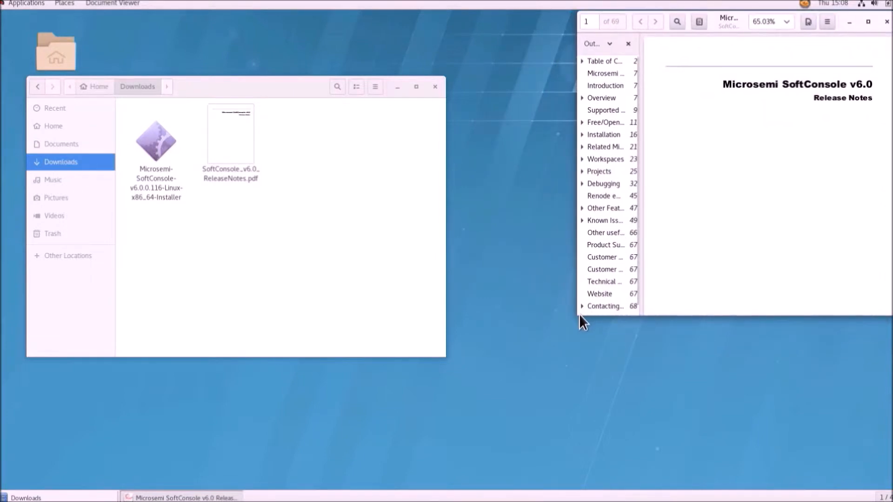
left_click_drag(581, 311, 427, 494)
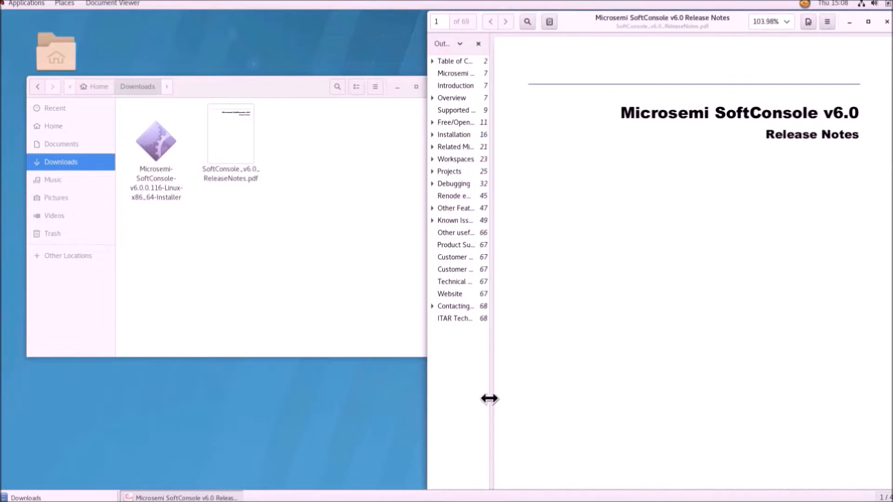
left_click_drag(501, 397, 533, 396)
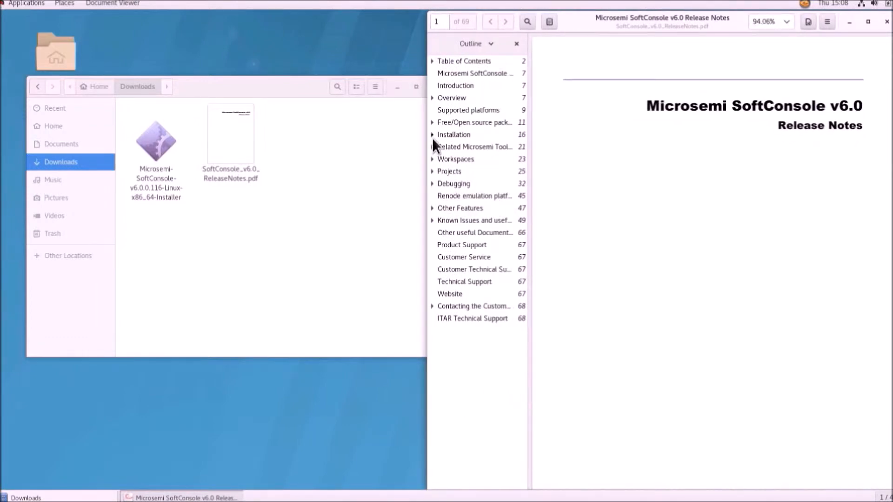
left_click(432, 135)
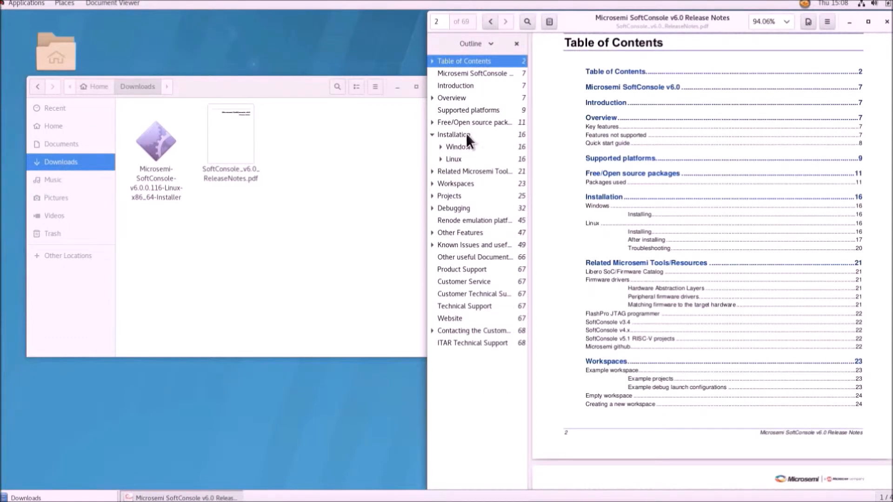
left_click(451, 158)
left_click(439, 159)
left_click(454, 169)
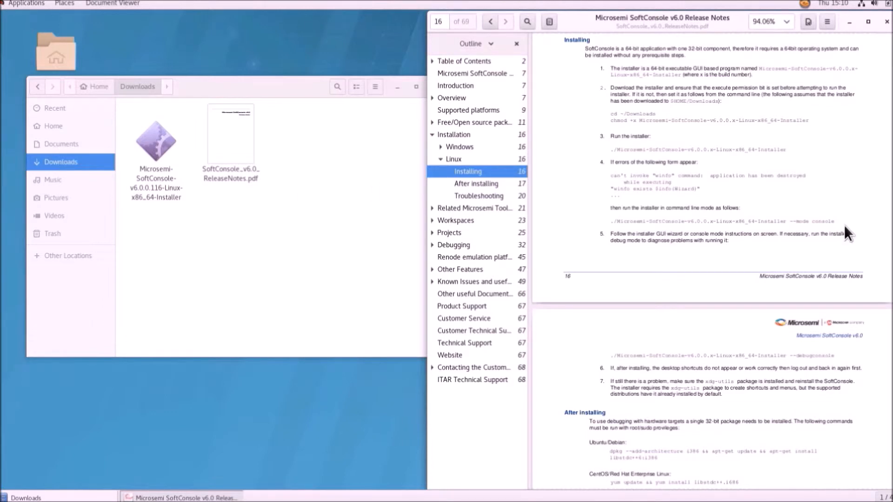
left_click(356, 237)
Step: Open a terminal in the Downloads folder and make the installer executable with chmod +x
right_click(355, 236)
left_click(378, 299)
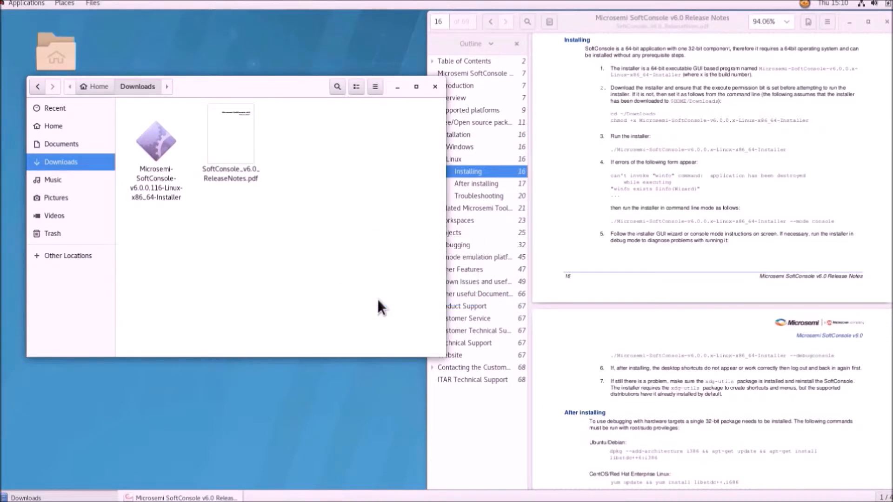
left_click_drag(235, 22, 304, 231)
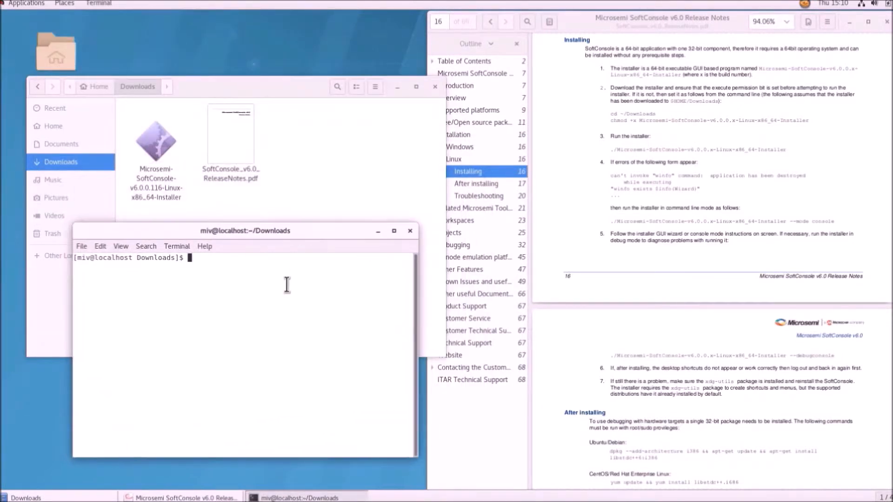
type("chmod +x Mi")
key("Tab")
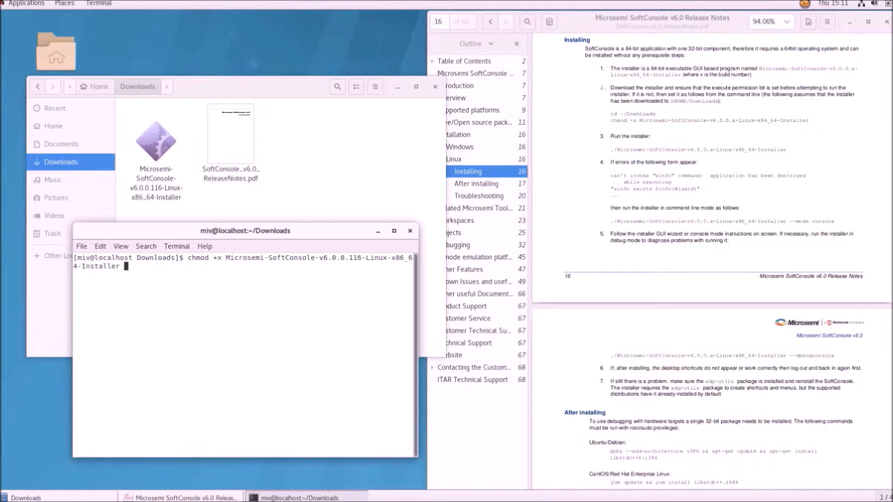
key("Return")
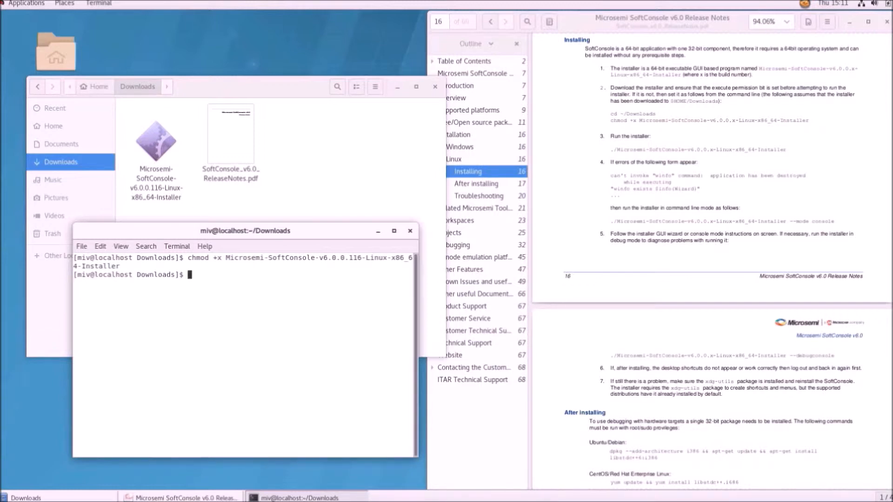
Step: Run the installer with ./ and the --mode console option
key("Up")
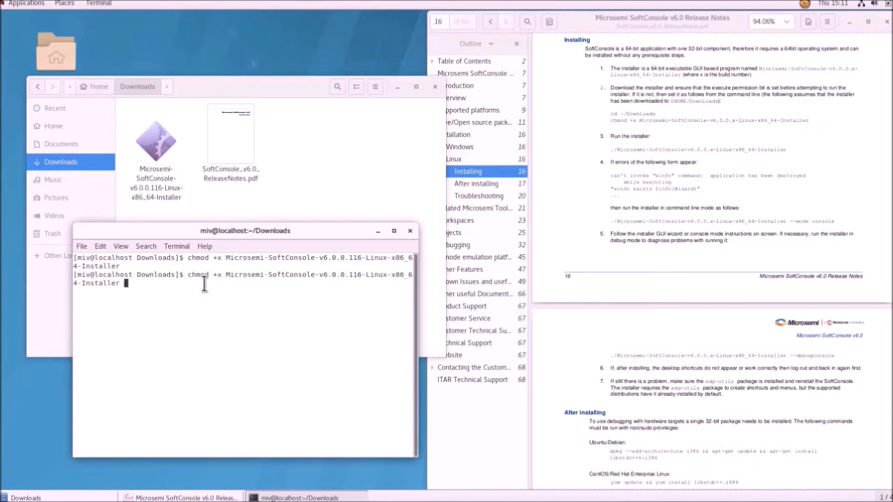
key("Down")
type("./")
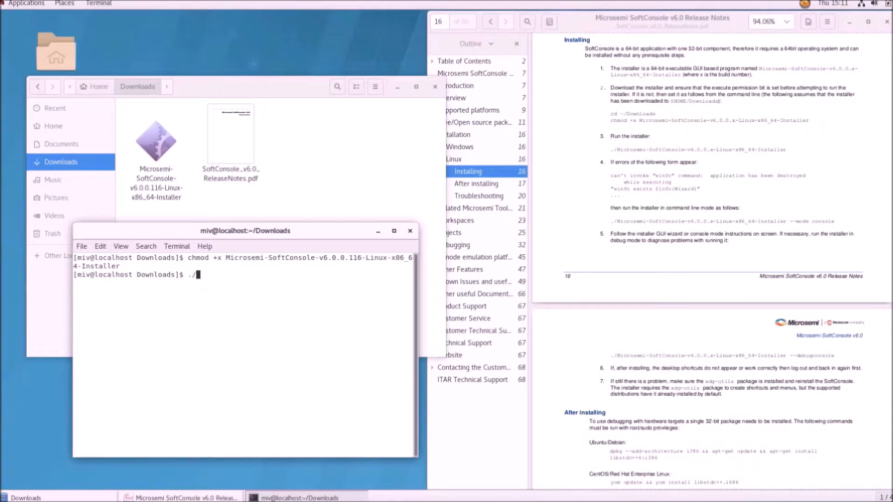
type("Mi")
key("Tab")
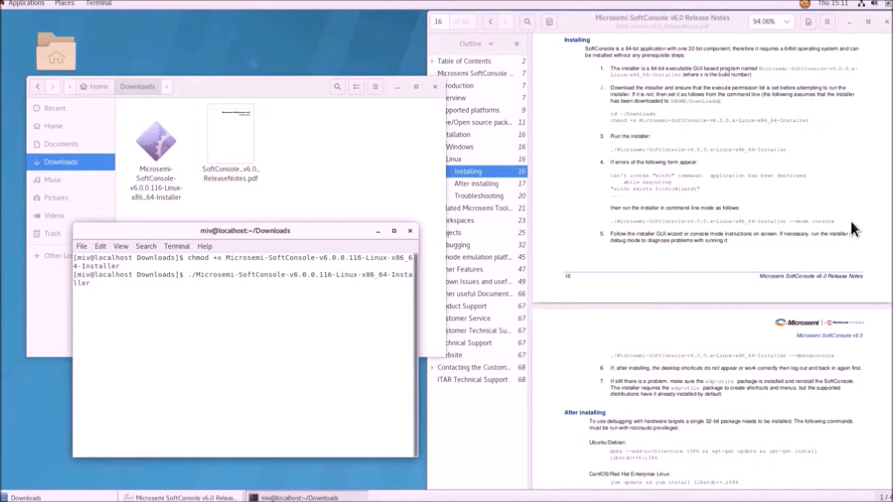
type("--mode console")
key("Return")
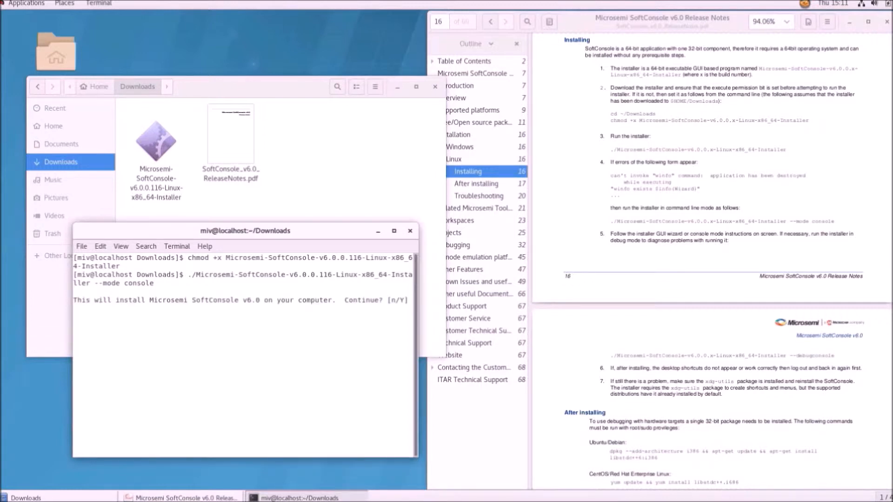
Step: Answer y, accept the default ~/Microsemi_SoftConsole_v6.0 folder, then switch back to the release notes
type("y")
key("Return")
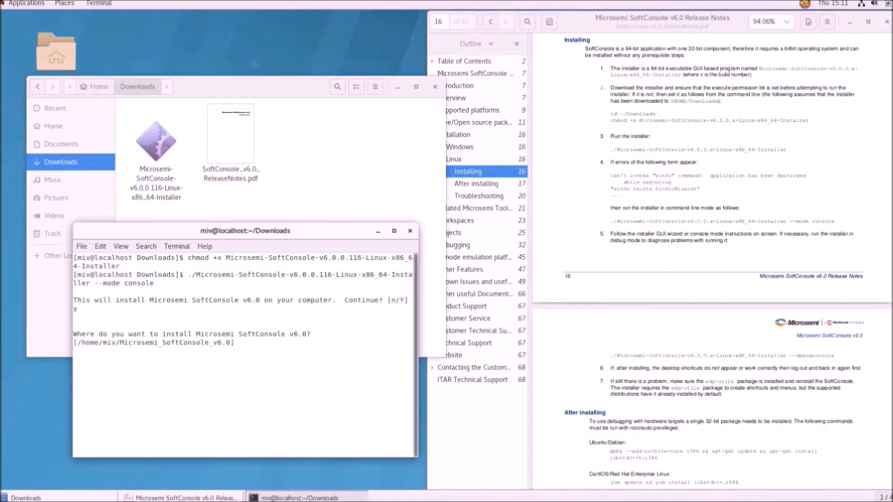
key("Return")
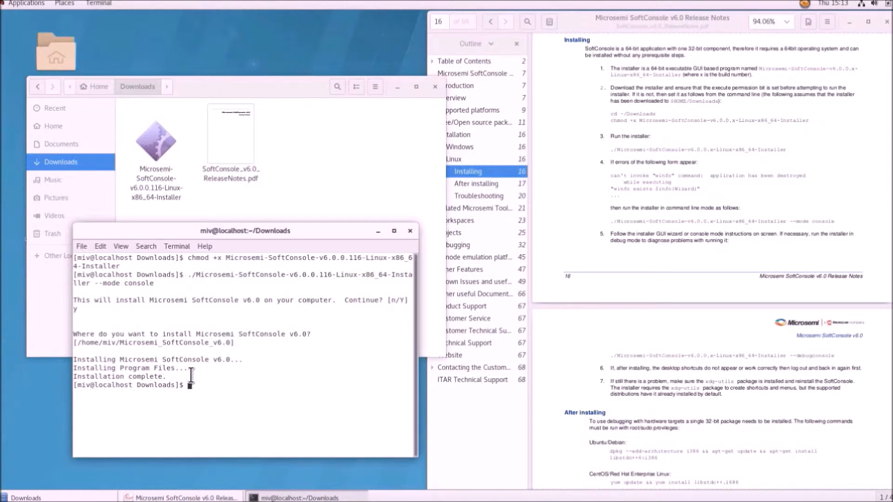
key("alt+Tab")
key("alt+Tab")
key("alt+Tab")
key("Tab")
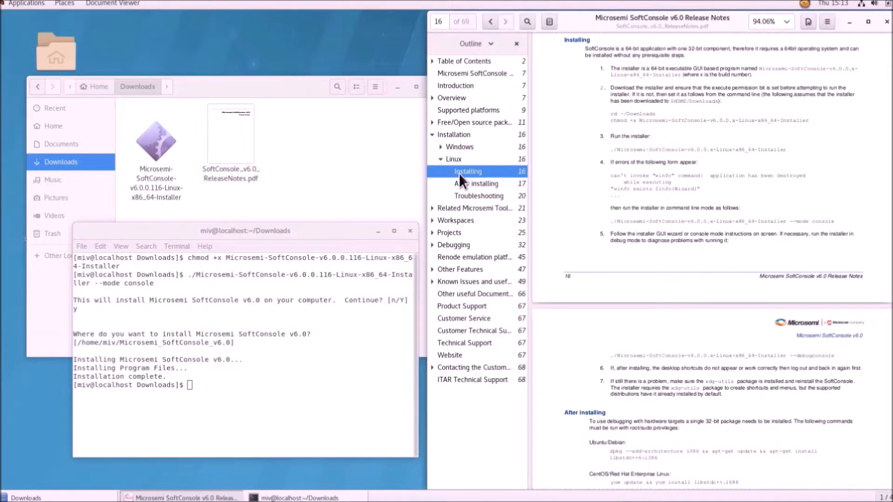
Step: Copy the CentOS/RHEL yum libstdc++ command from the page 17 After installing section
left_click(459, 186)
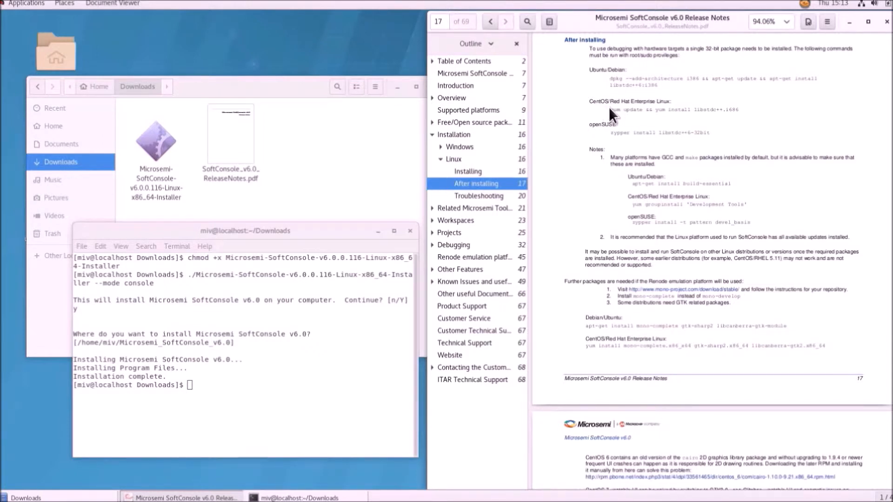
left_click_drag(612, 112, 738, 111)
key("ctrl+c")
right_click(728, 112)
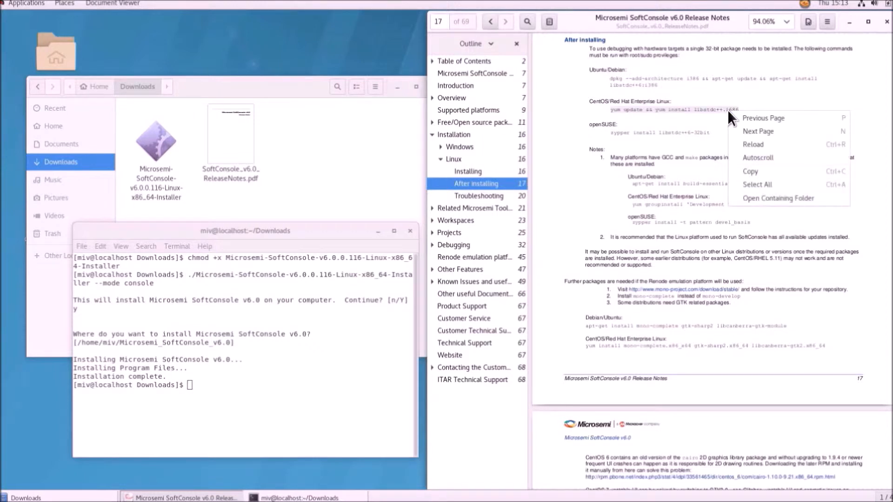
left_click(768, 172)
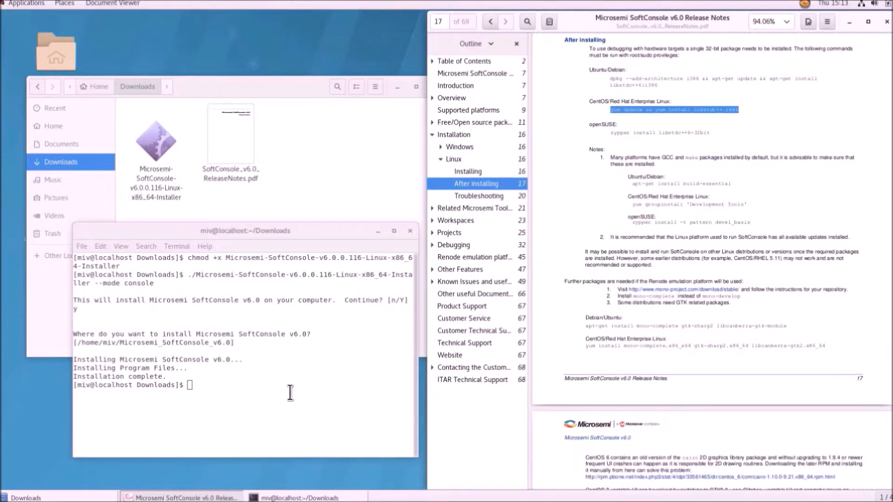
key("alt+Tab")
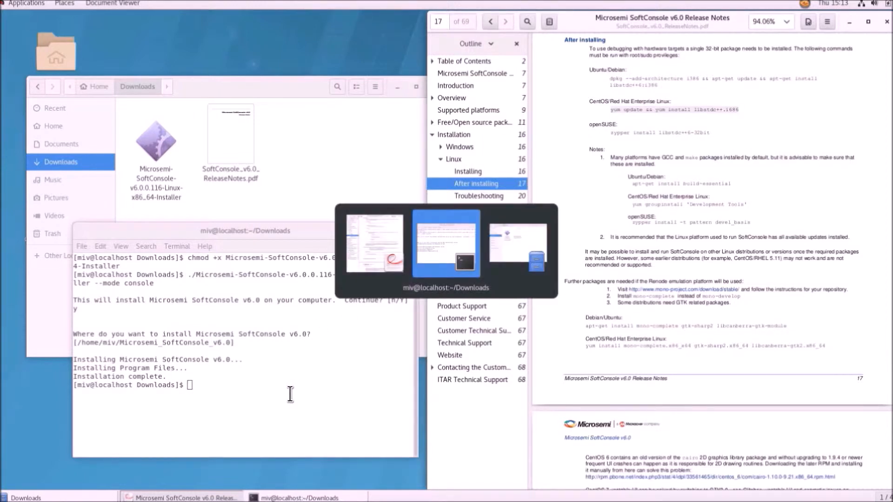
Step: As root, run the pasted yum update and libstdc++.i686 install, approving with y
type("su ")
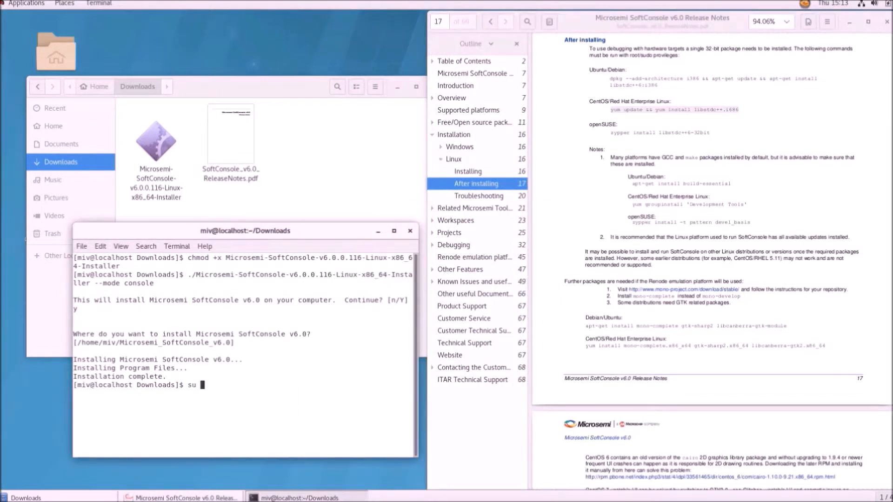
type("root")
key("Return")
key("Return")
right_click(233, 411)
left_click(271, 334)
key("Return")
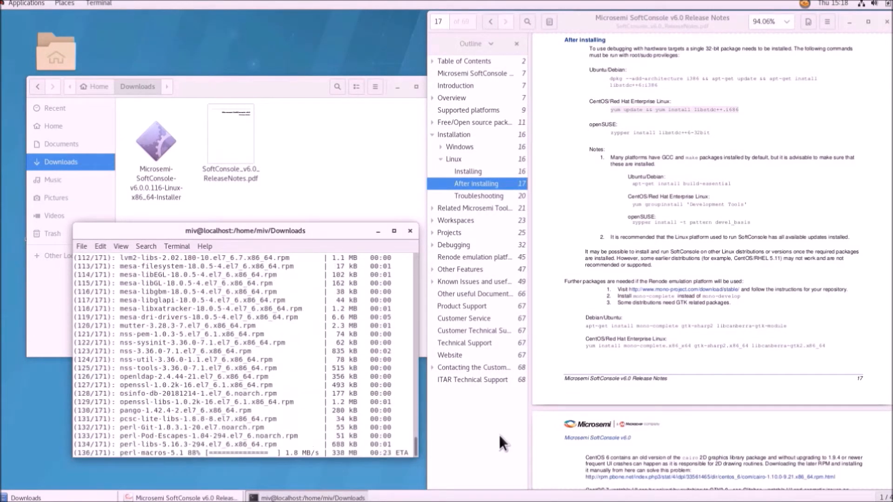
type("y")
key("Return")
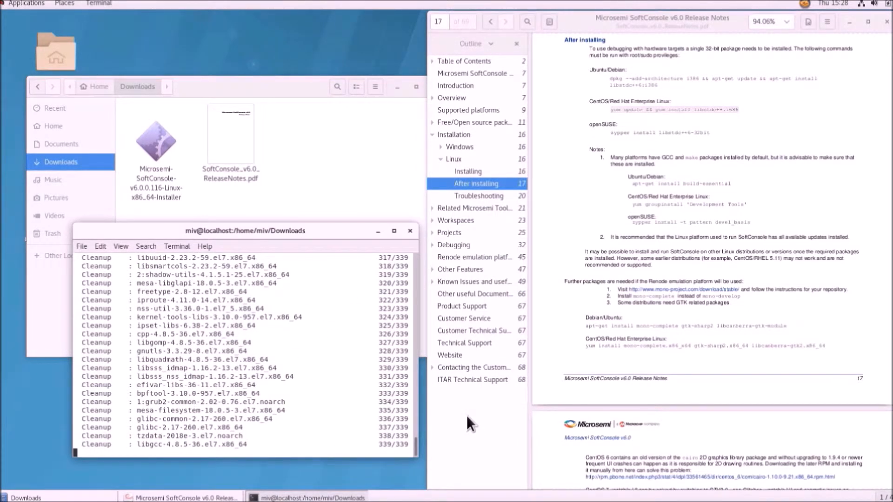
Step: Return to the release notes, clear the selection and scroll further down
left_click(466, 414)
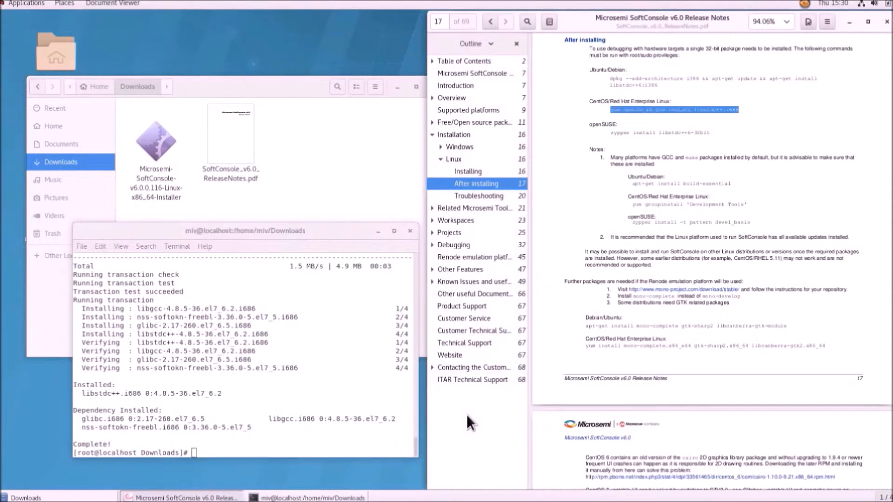
left_click(599, 190)
scroll(599, 191, "down", 2)
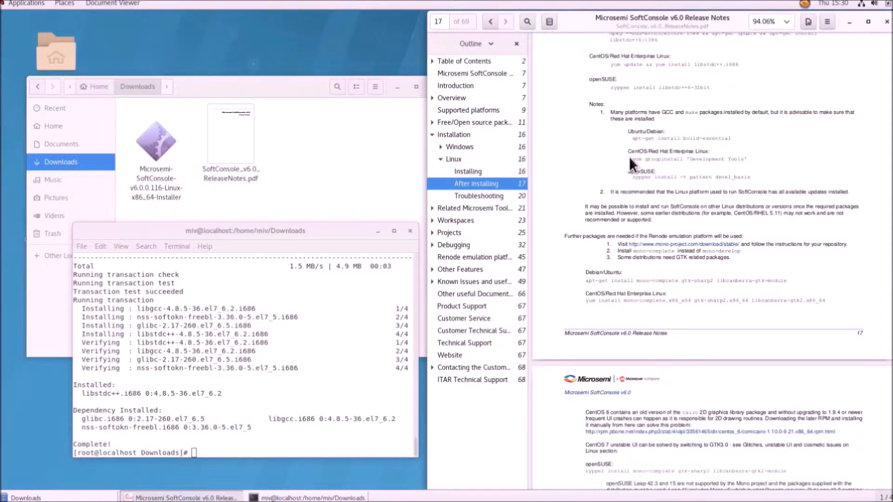
Step: Copy the yum groupinstall 'Development Tools' line from the PDF and run it as root in the terminal
left_click_drag(630, 159, 738, 157)
right_click(738, 157)
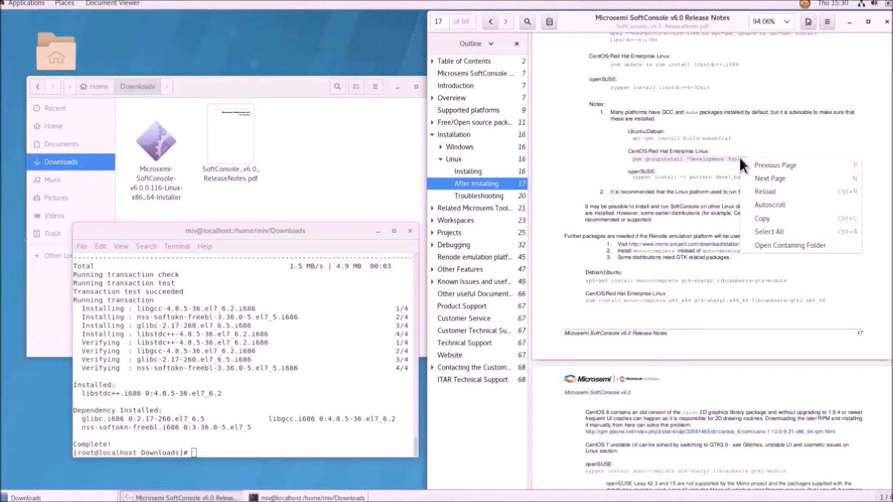
left_click(776, 217)
key("alt+Tab")
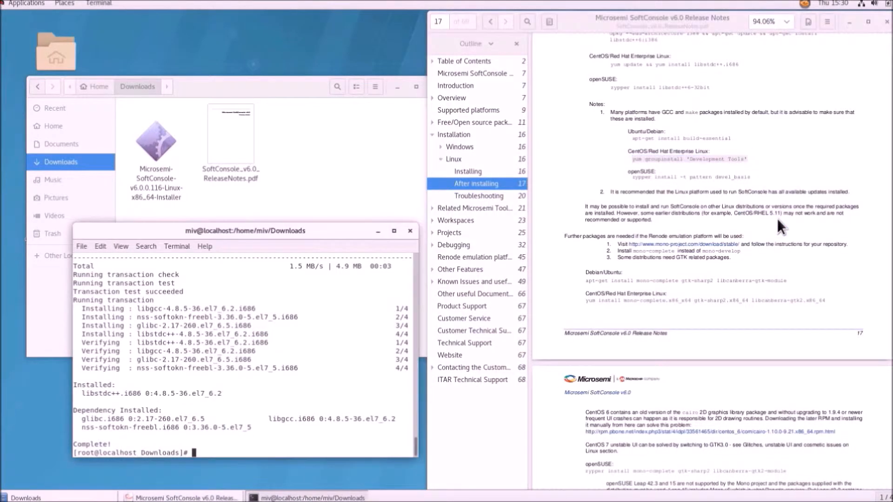
right_click(242, 446)
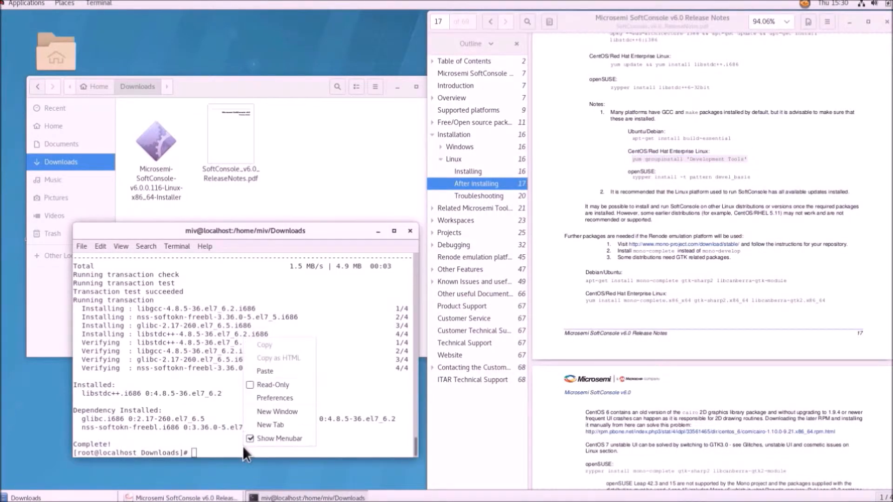
left_click(264, 370)
key("Return")
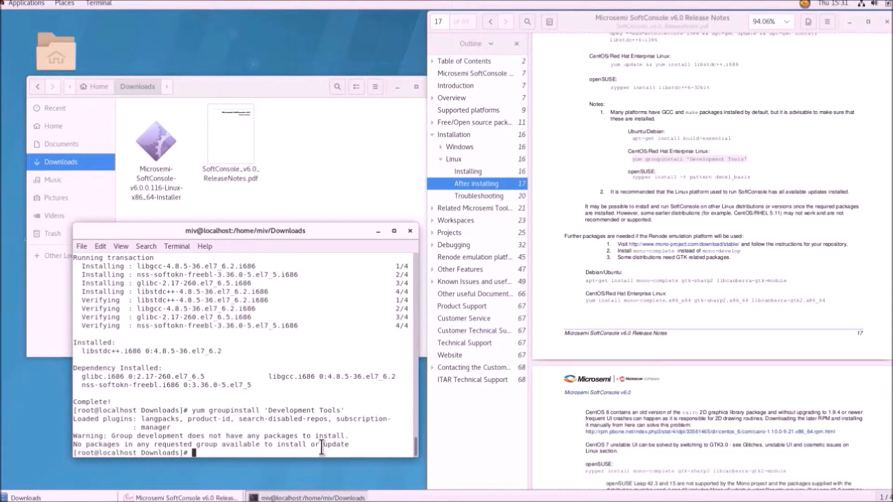
left_click(560, 205)
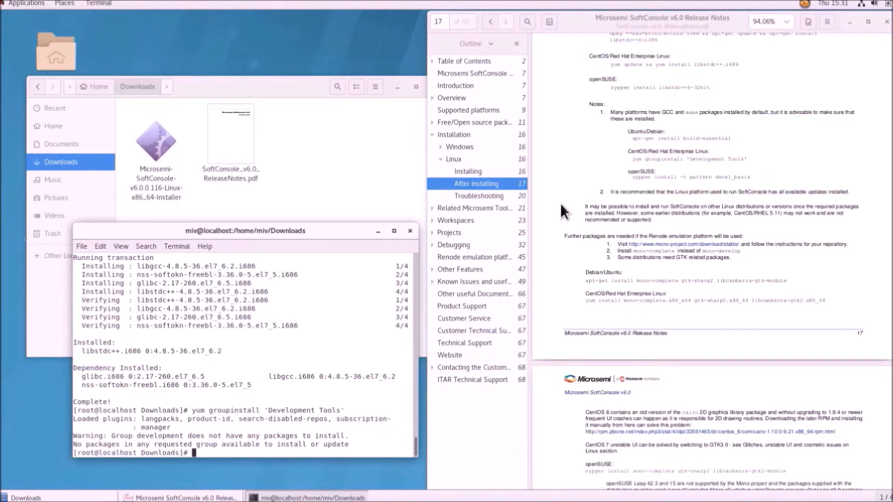
left_click(560, 202)
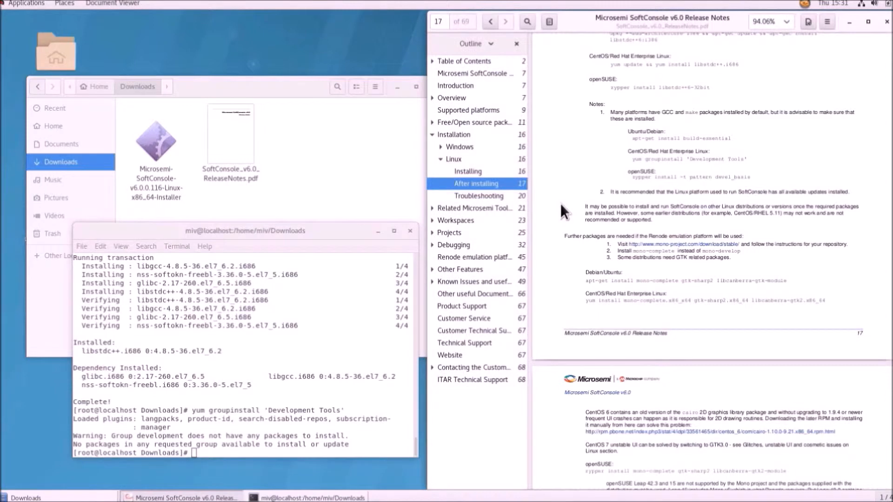
Step: Follow the mono-project.com link and select the CentOS/RHEL 7 rpm import command
scroll(560, 203, "down", 4)
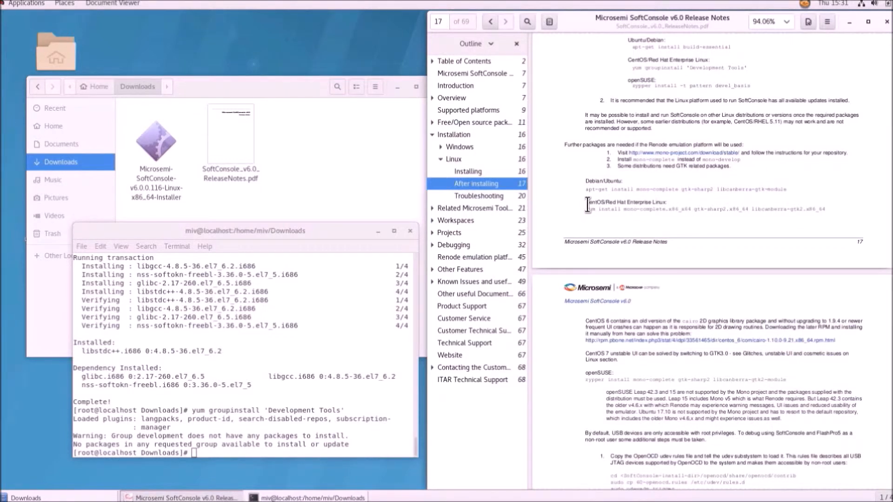
left_click(704, 153)
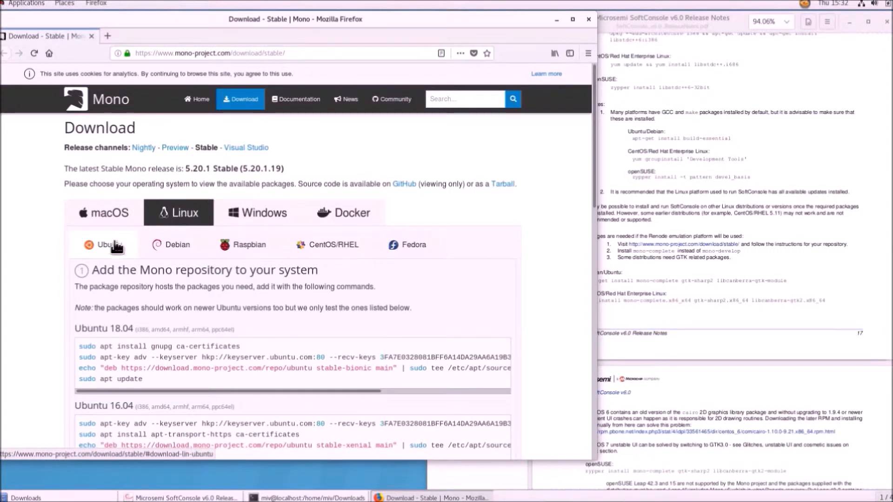
left_click(332, 249)
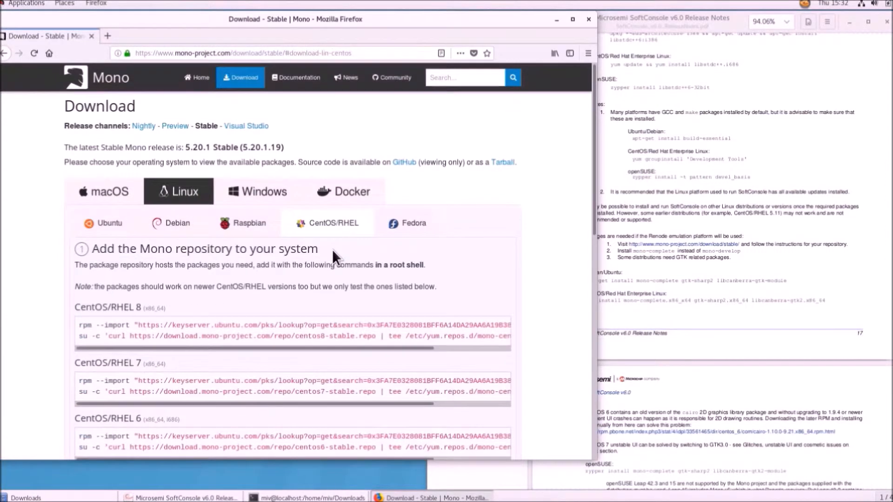
scroll(43, 311, "down", 3)
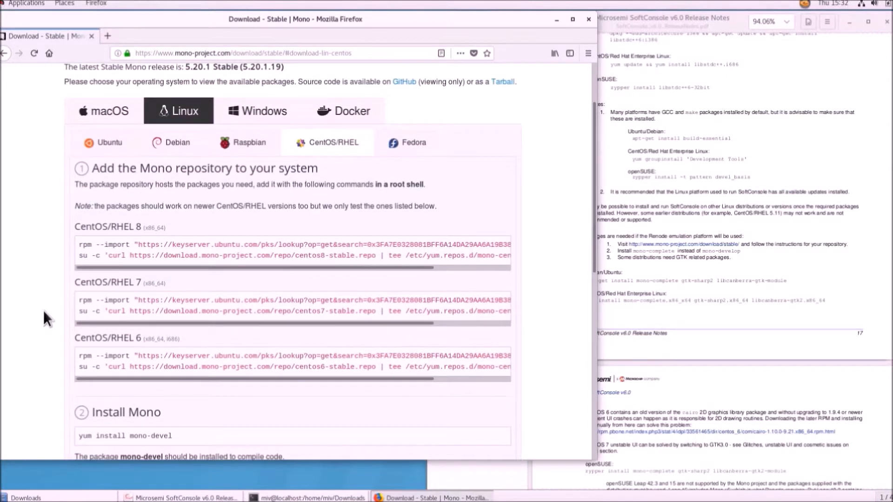
left_click_drag(81, 297, 63, 300)
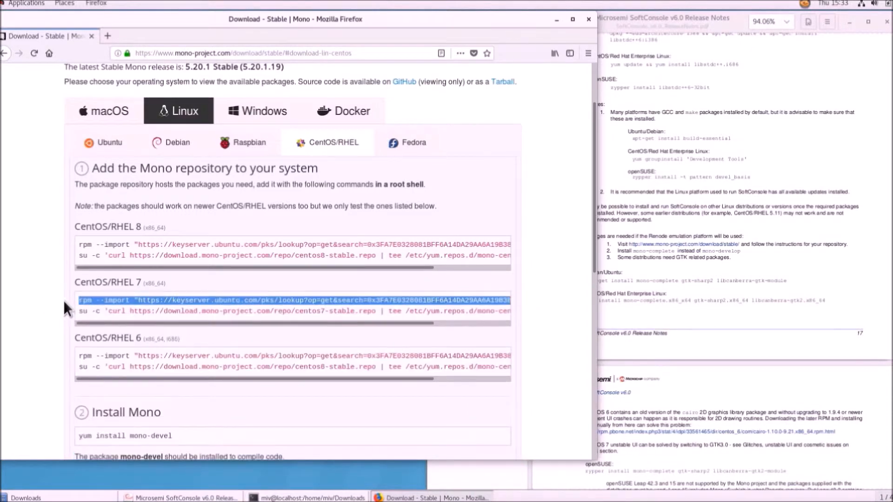
Step: Import the Mono GPG key by running the copied rpm --import command in the root terminal
right_click(99, 301)
left_click(111, 309)
left_click(34, 282)
key("alt+Tab")
key("alt+Tab")
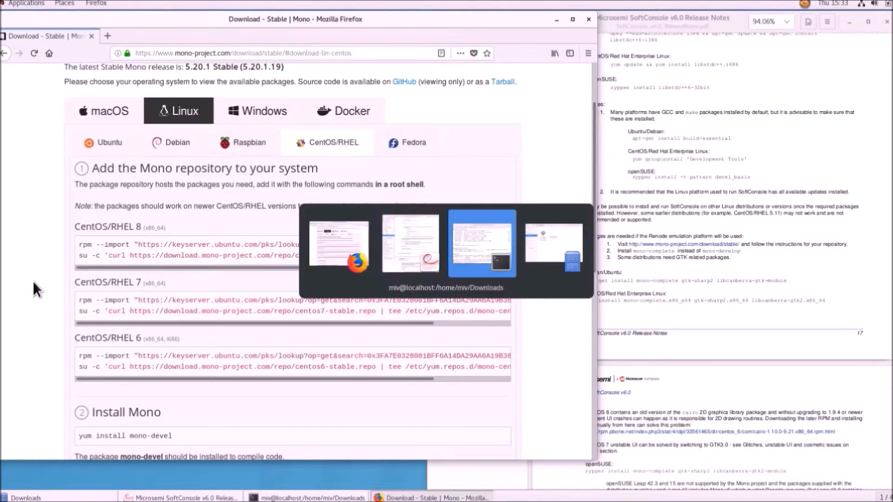
right_click(202, 447)
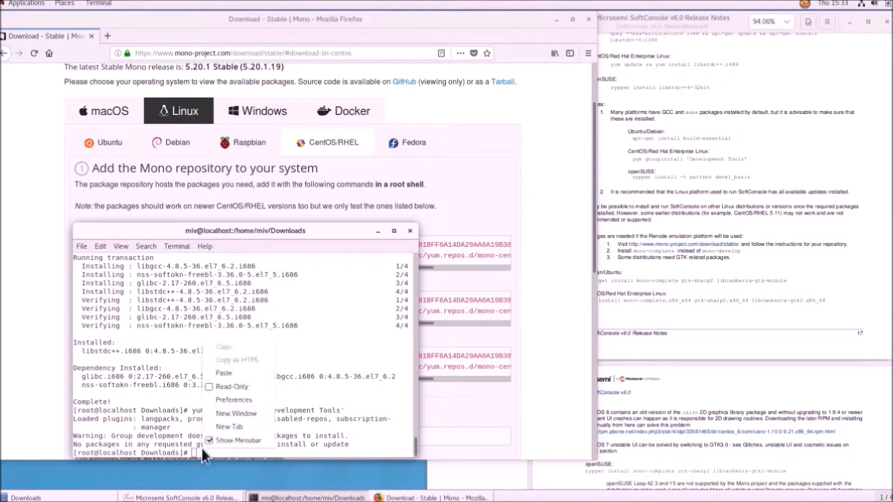
left_click(220, 372)
key("Return")
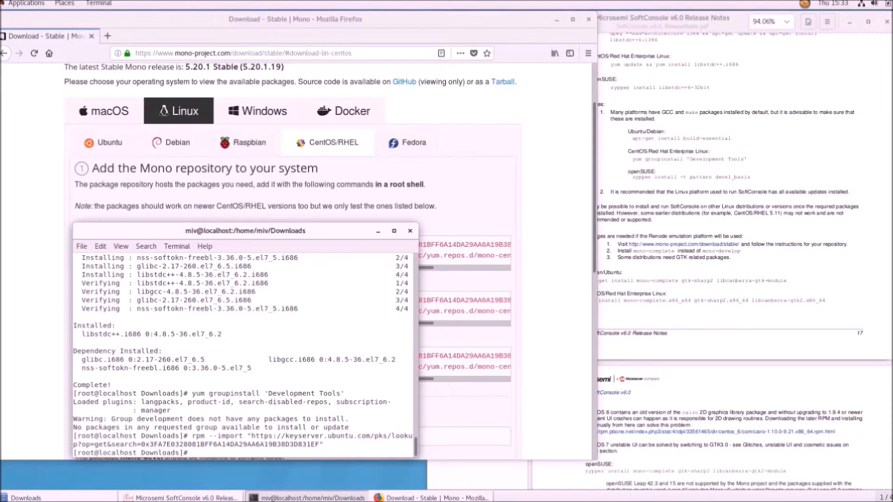
Step: Add the mono-centos7-stable repo with the copied su -c curl command, then close Firefox
left_click(274, 180)
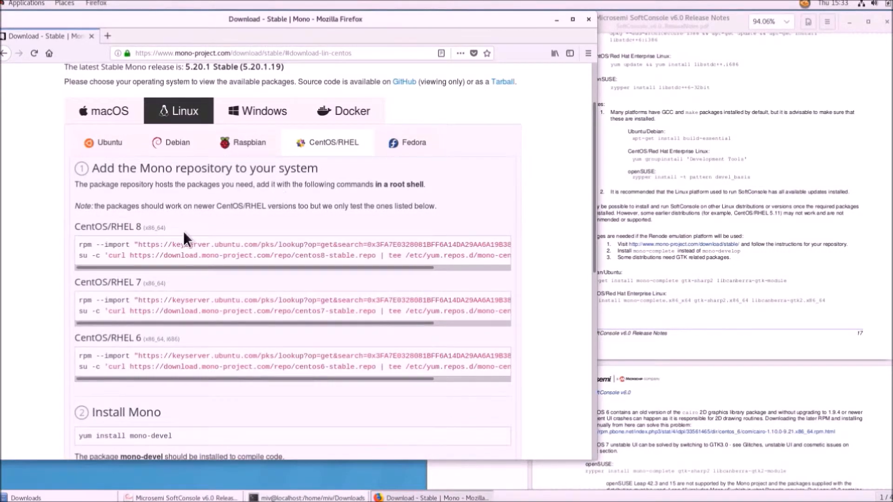
left_click_drag(79, 309, 517, 314)
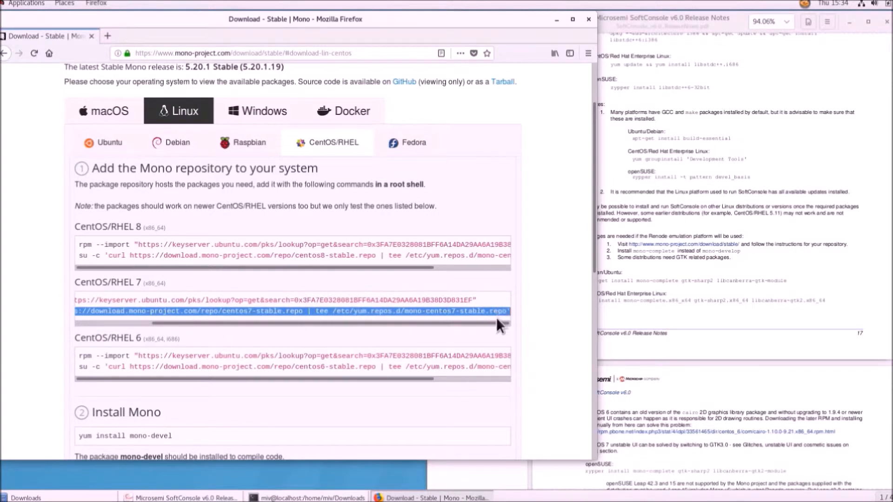
right_click(493, 308)
left_click(507, 316)
key("alt+Tab")
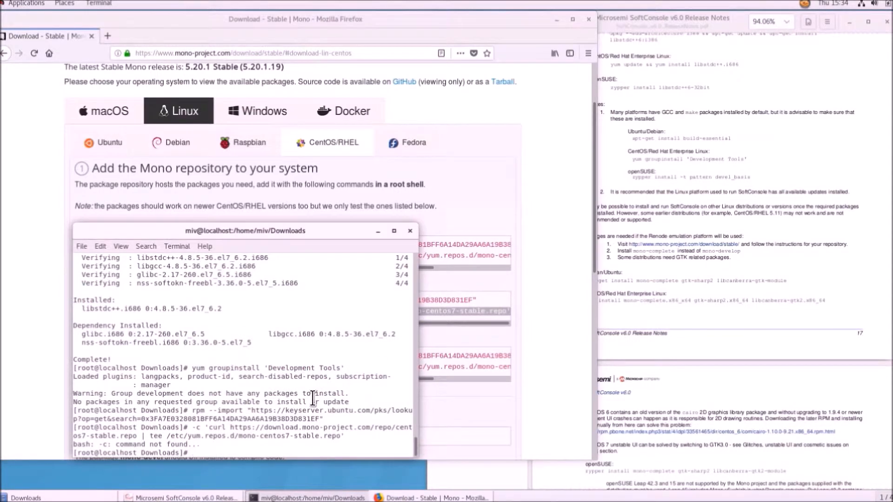
key("ctrl+shift+v")
key("Return")
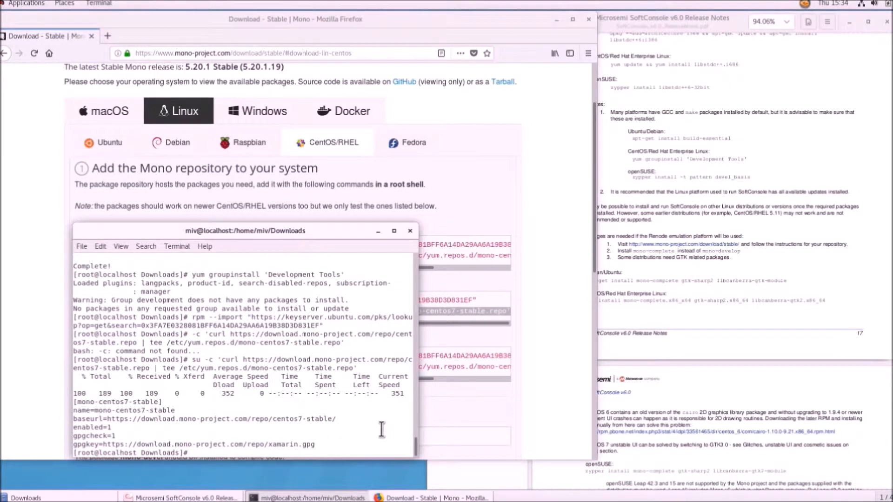
left_click(589, 18)
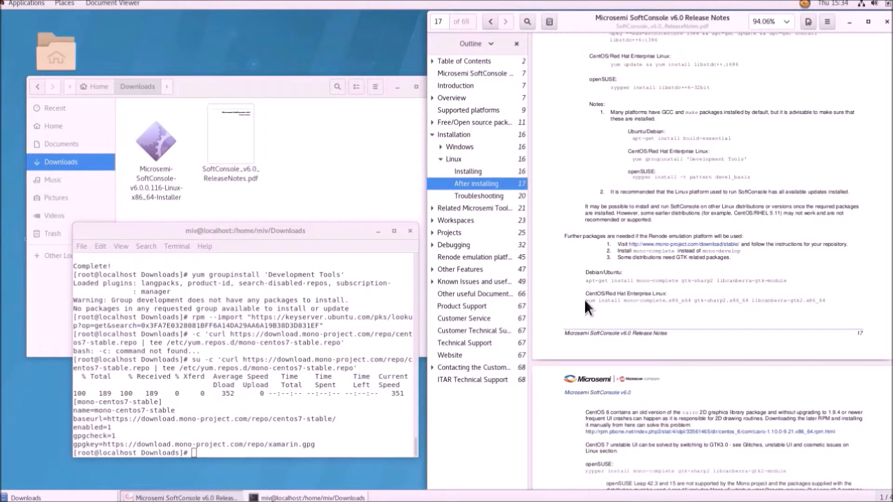
Step: Run the release notes' CentOS yum install line for gtk-sharp2 and Mono packages, answering y
left_click_drag(603, 300, 810, 300)
right_click(810, 300)
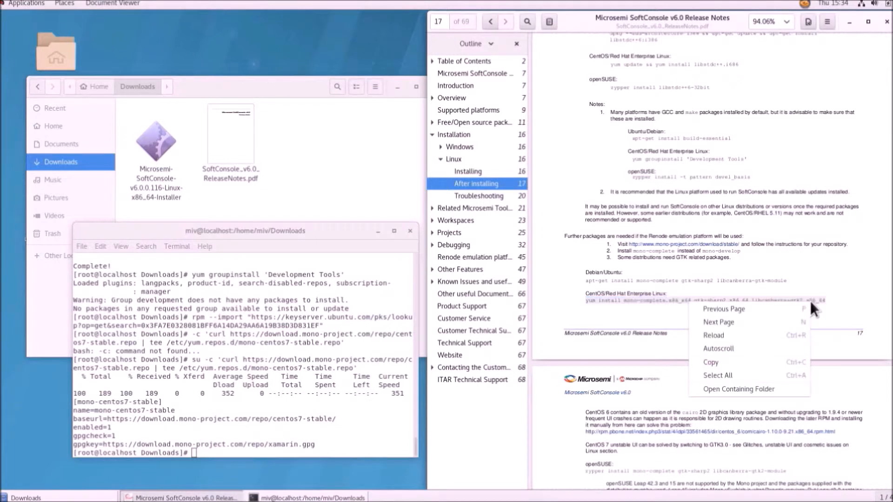
left_click(782, 362)
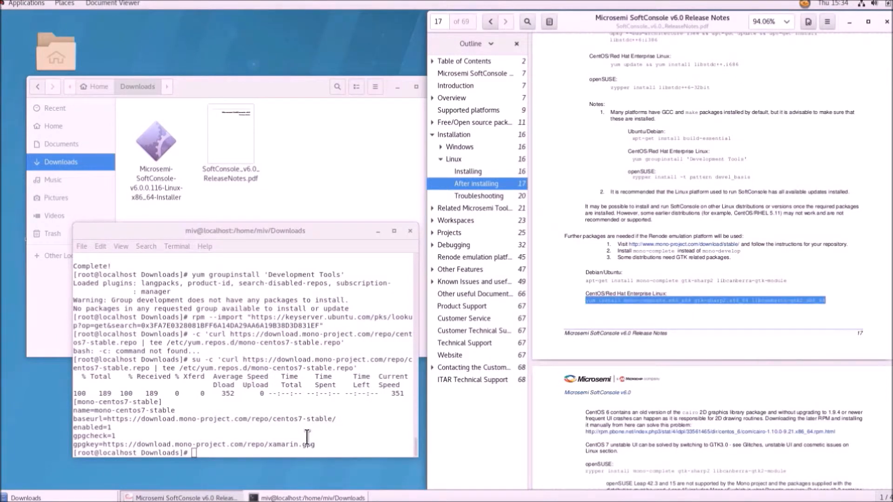
right_click(342, 447)
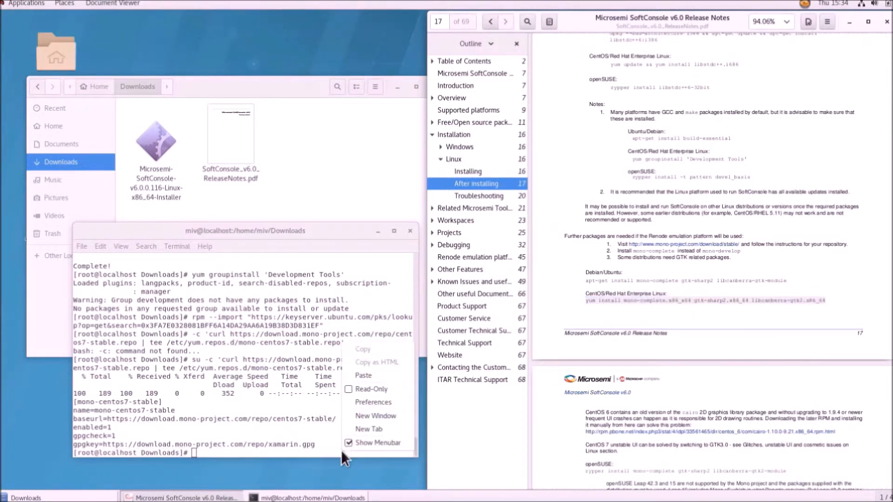
left_click(363, 377)
scroll(586, 375, "up", 1)
key("Return")
type("y")
key("Return")
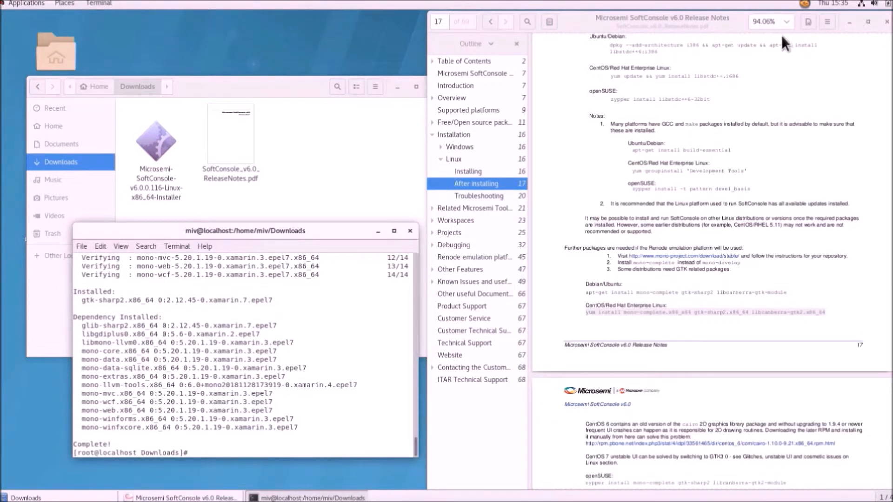
Step: Close the release notes viewer, the terminal (confirming Close Terminal), and the file manager
left_click(886, 21)
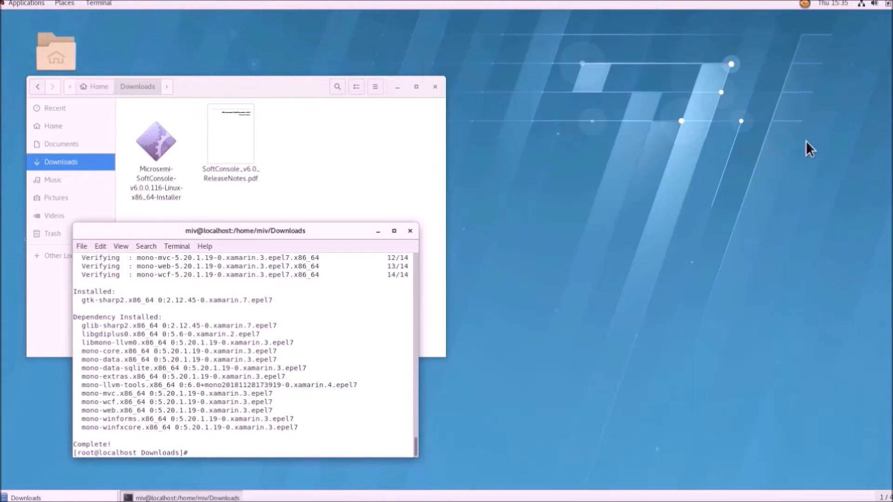
left_click(410, 230)
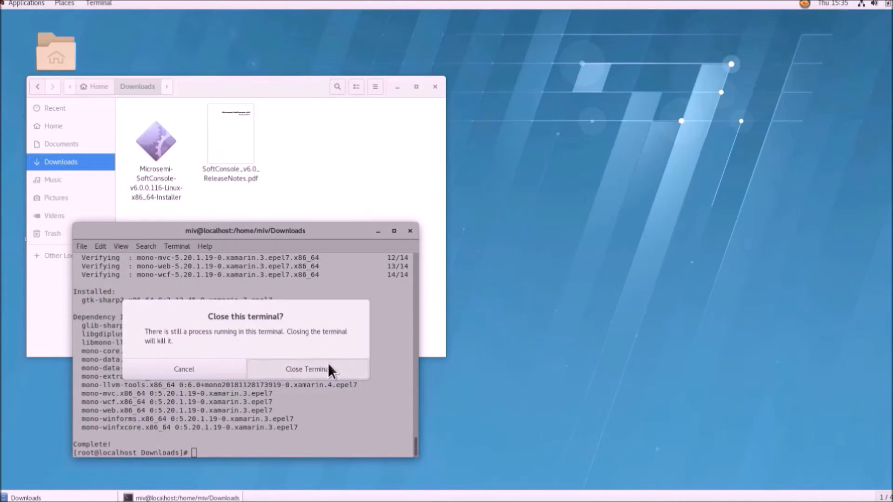
left_click(306, 368)
left_click(437, 90)
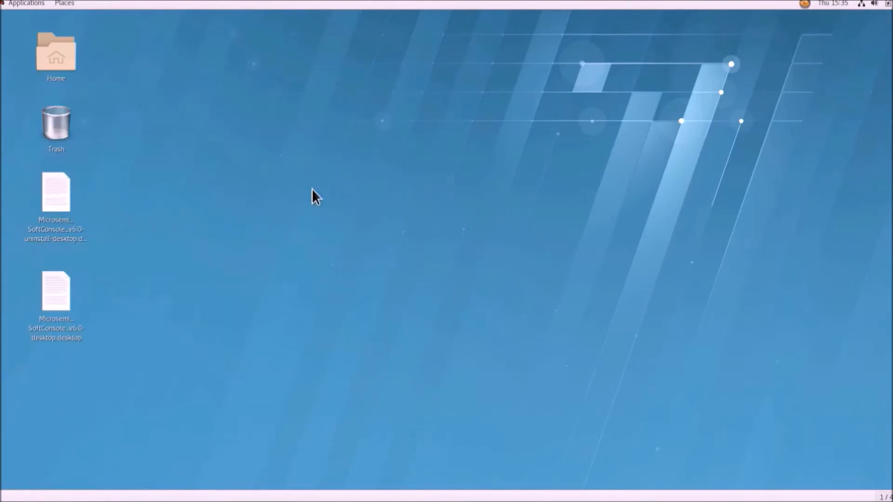
Step: Launch Microsemi SoftConsole from Applications > Microsemi Corporation
left_click(19, 3)
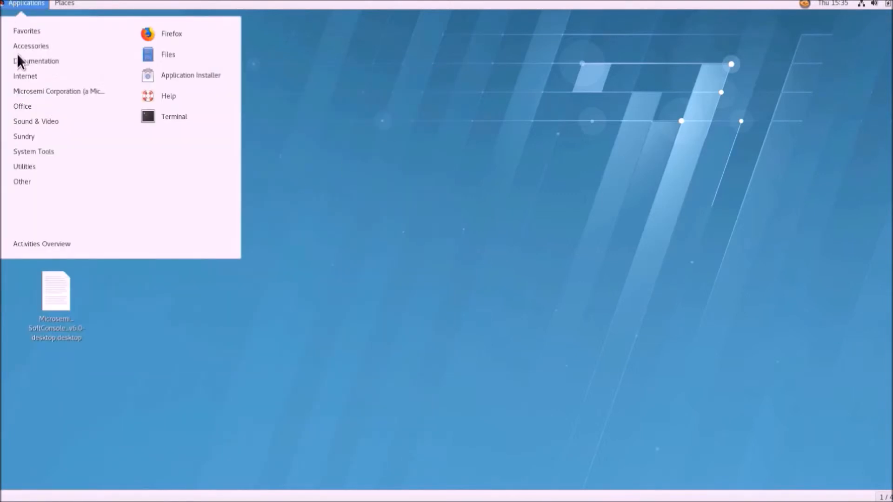
mouse_move(53, 92)
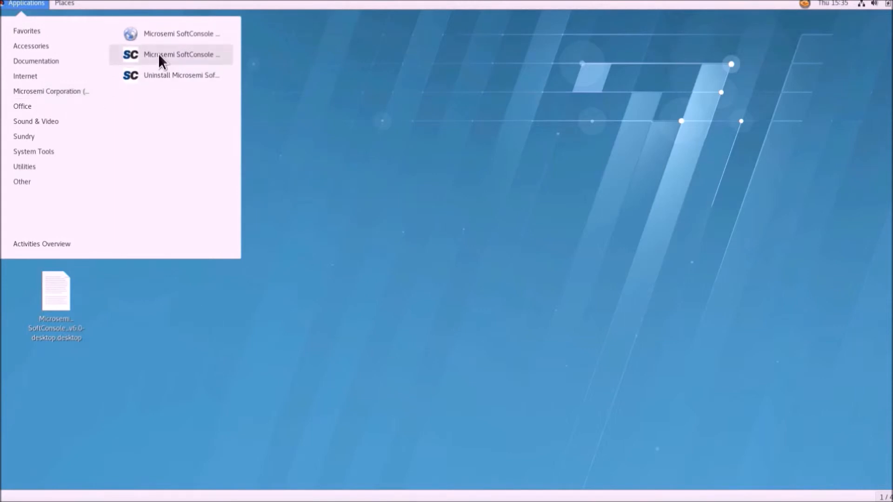
left_click(158, 54)
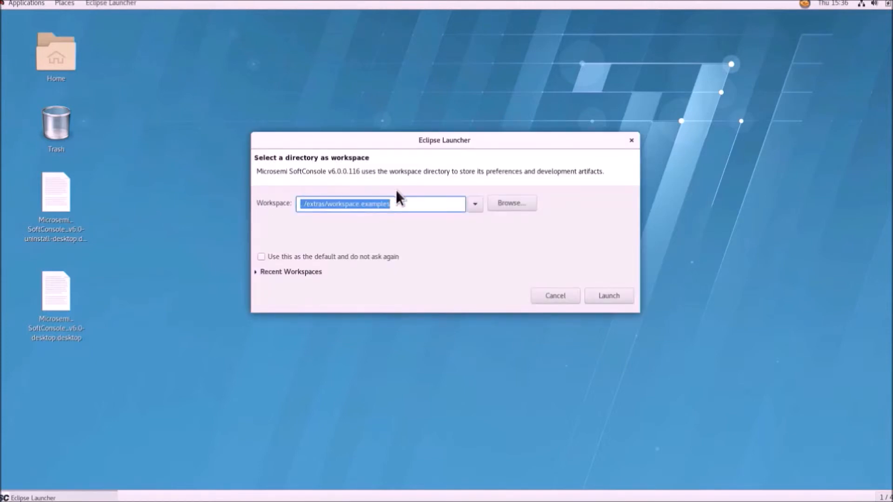
Step: Launch SoftConsole on the ../extras/workspace.examples workspace
left_click(475, 205)
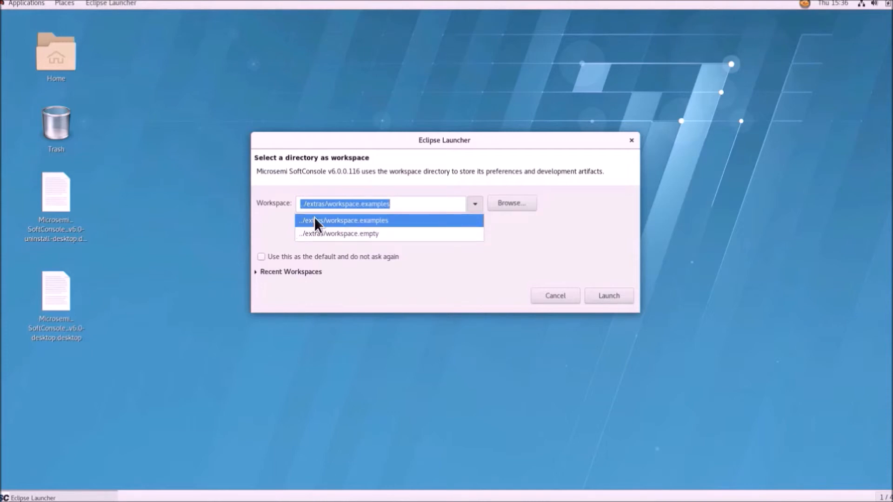
left_click(397, 222)
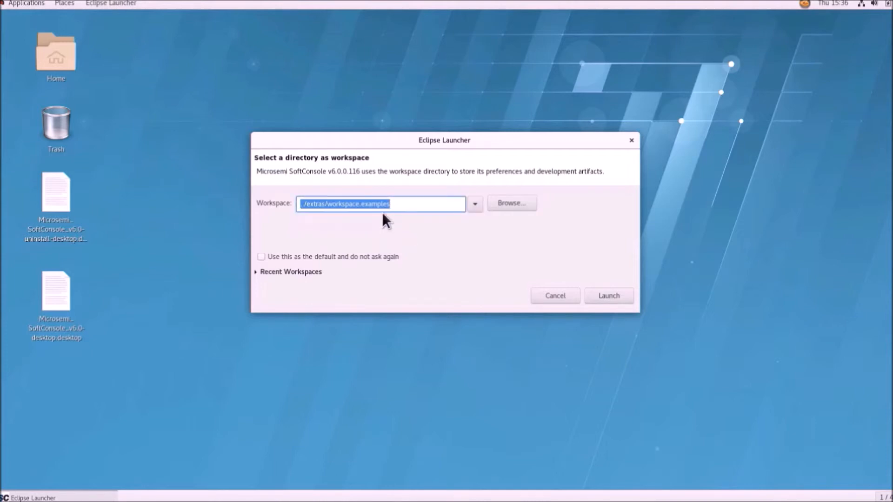
left_click(610, 295)
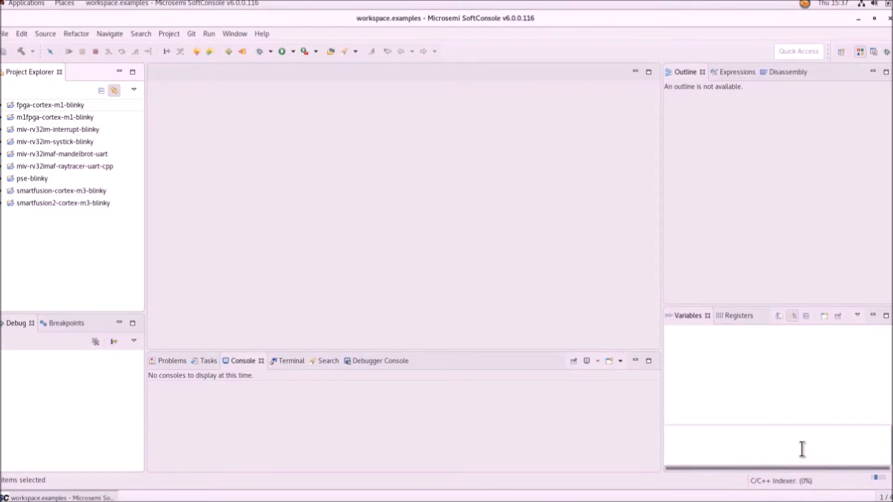
Step: Open External Tools Configurations, enlarging the window and widening its configuration list
left_click(315, 52)
left_click(332, 85)
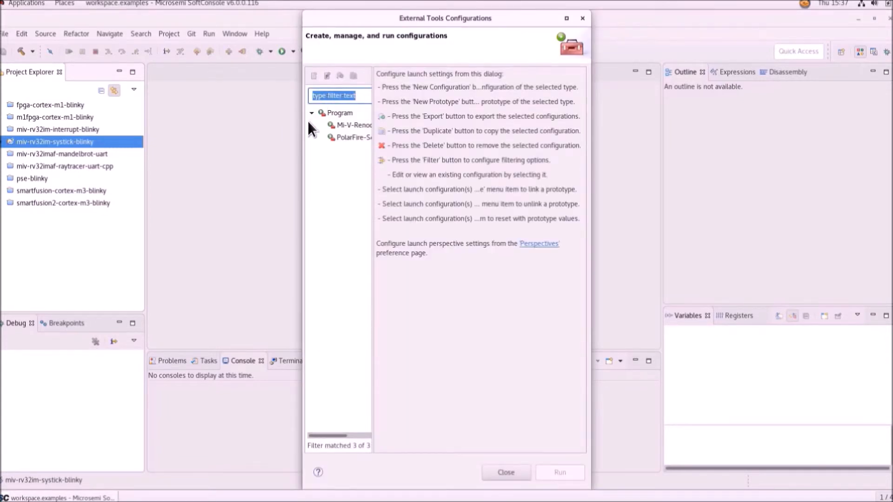
left_click_drag(307, 131, 33, 142)
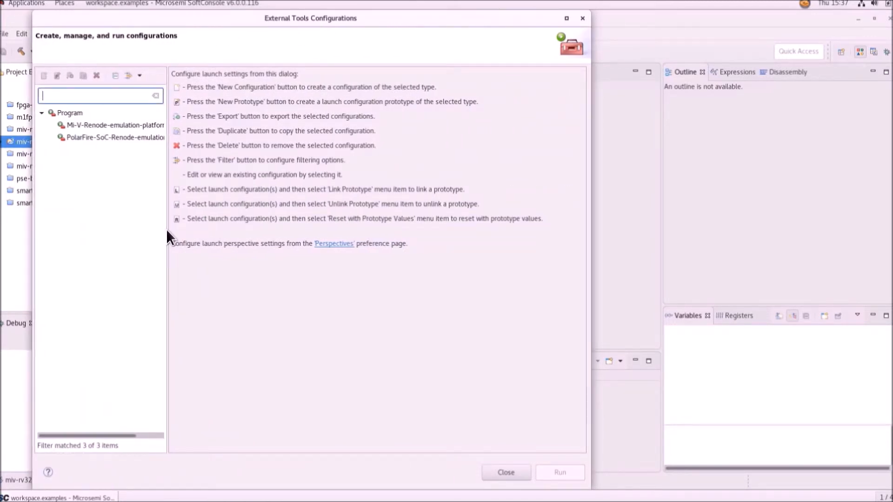
left_click_drag(168, 232, 239, 226)
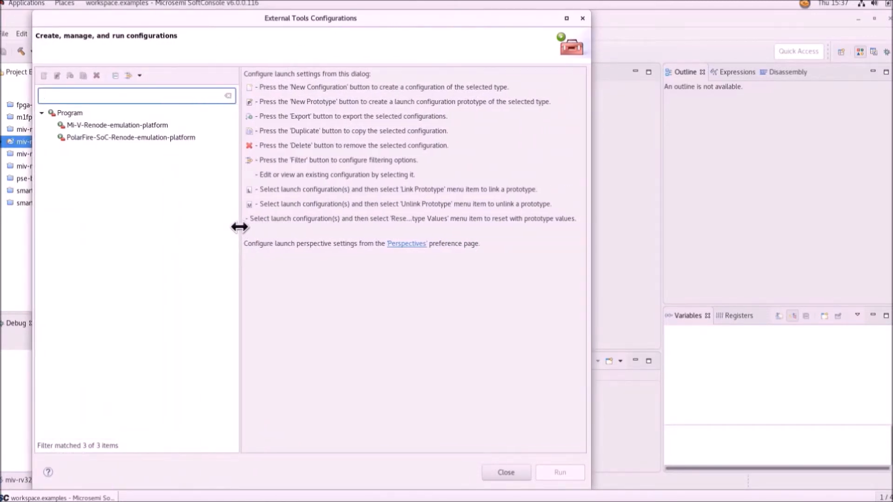
Step: Compare the two Renode configurations and run Mi-V-Renode-emulation-platform
left_click(72, 124)
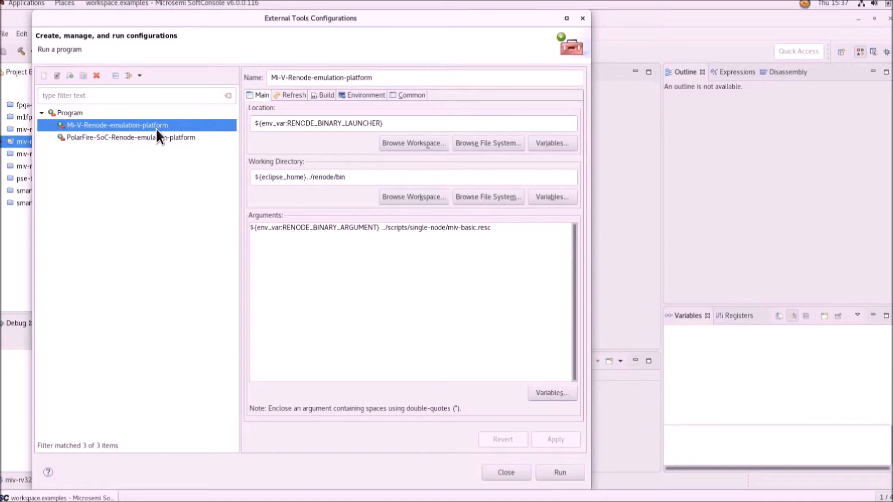
left_click(139, 137)
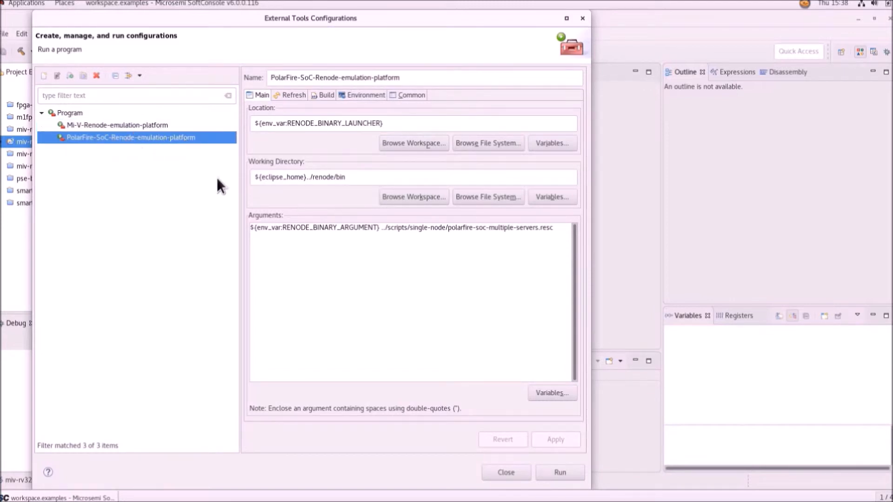
left_click(135, 124)
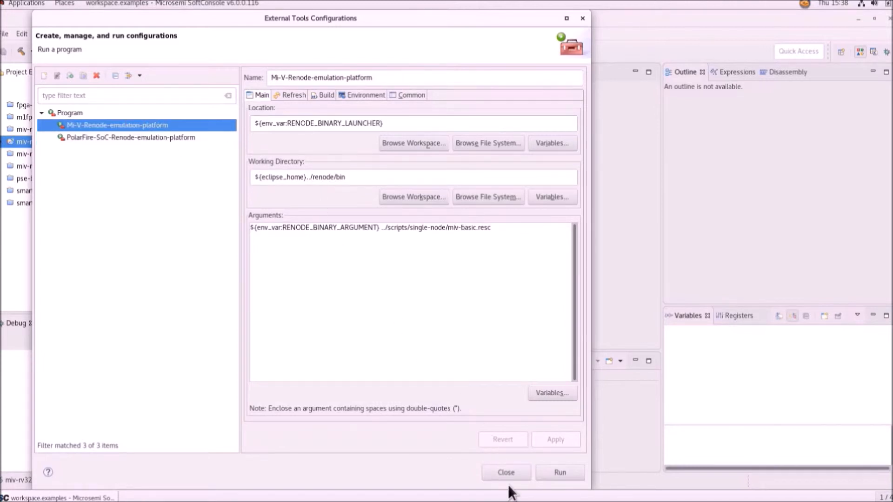
left_click(567, 474)
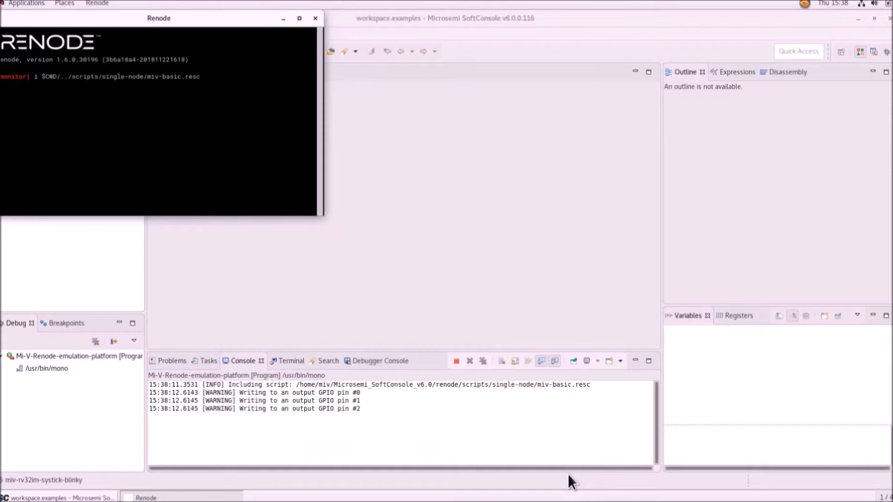
Step: Drag the Mi-V:sysbus.uart window to the right, then switch to the release notes PDF
left_click_drag(220, 26, 570, 28)
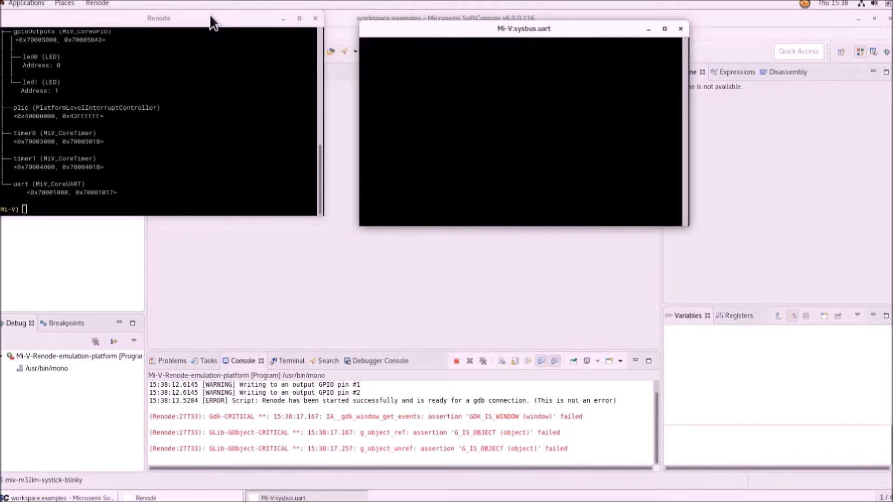
key("alt+Tab")
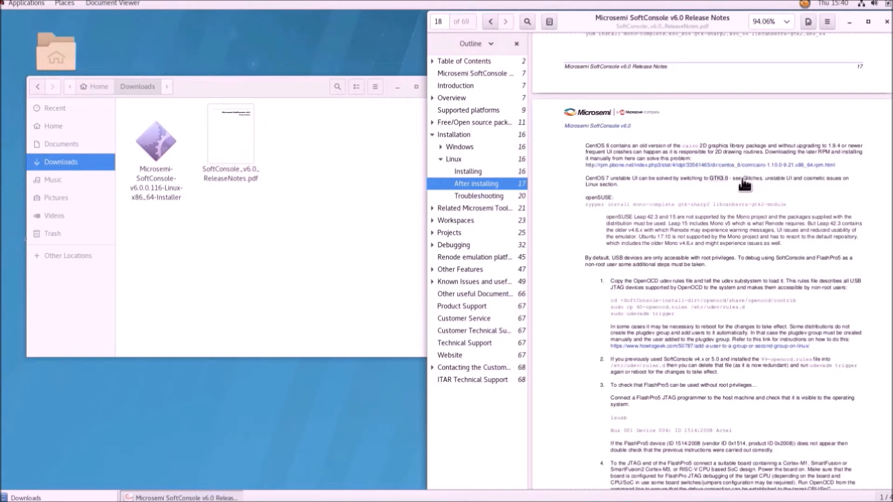
Step: Jump to page 61's Linux GUI glitches section, then show the Home folder in Files
left_click(744, 184)
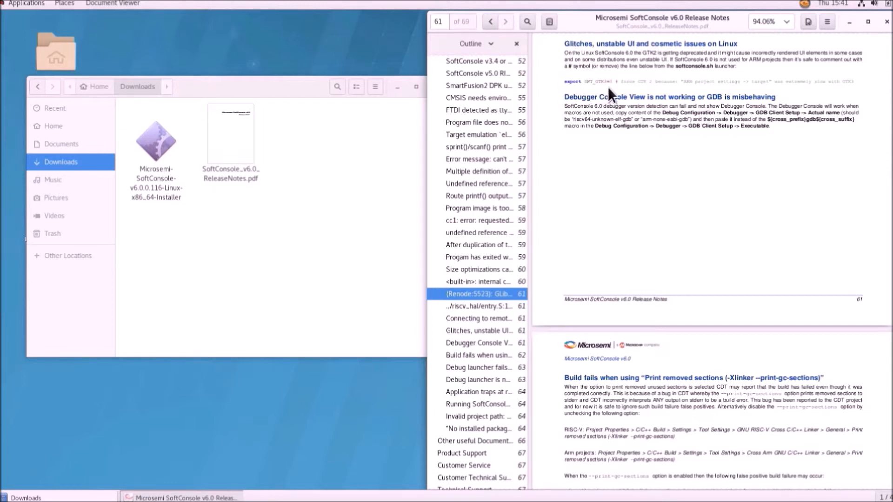
right_click(715, 160)
left_click(663, 155)
right_click(351, 191)
left_click(96, 202)
left_click(54, 146)
left_click(49, 130)
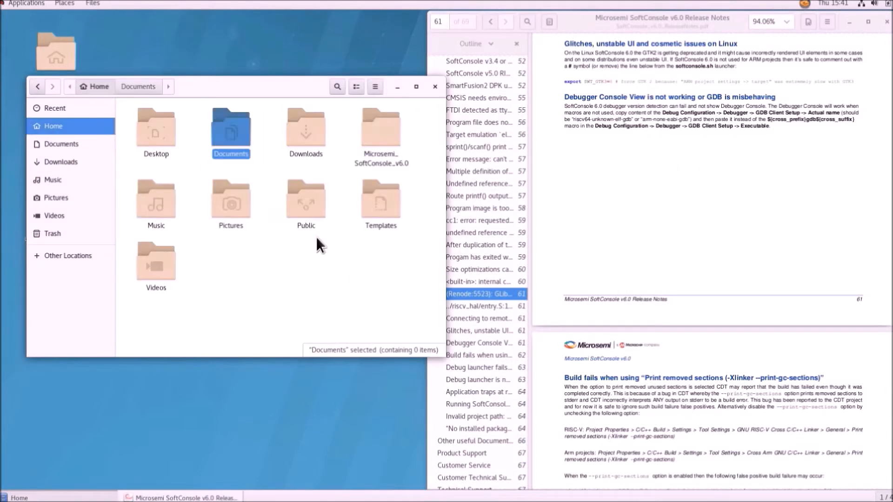
Step: Enter Microsemi_SoftConsole_v6.0 and open softconsole.sh with Open With Text Editor
double_click(388, 119)
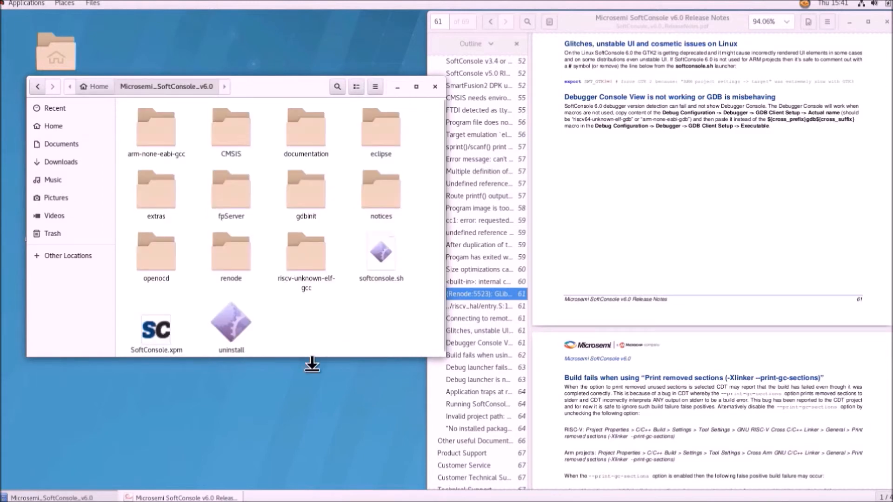
scroll(342, 300, "down", 1)
left_click(367, 260)
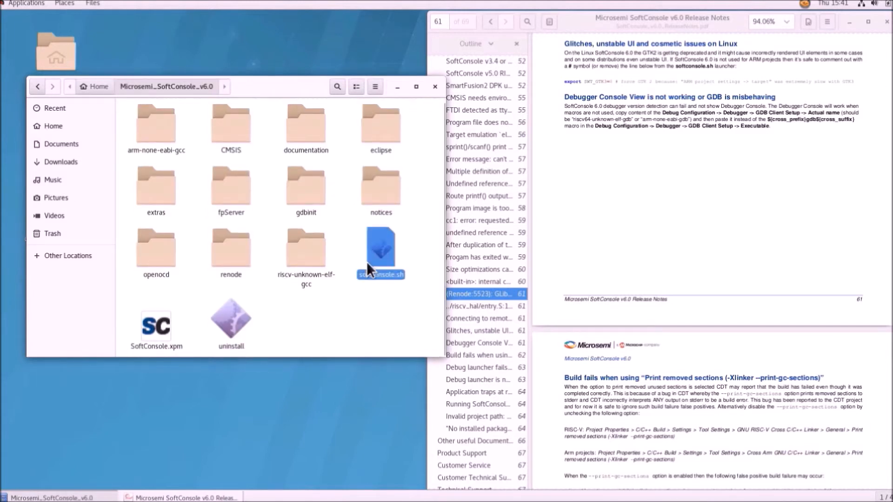
right_click(377, 247)
left_click(386, 254)
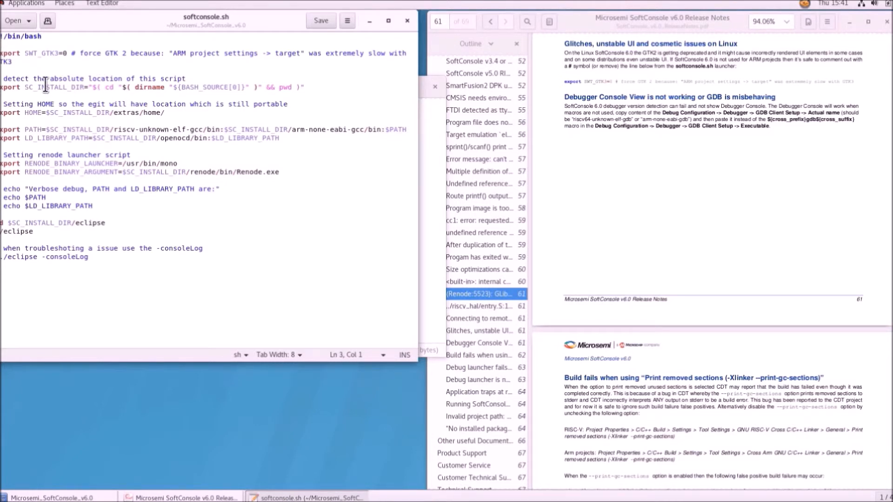
Step: Prefix the export SWT_GTK3=0 line with #, save softconsole.sh and close the editor
type("#")
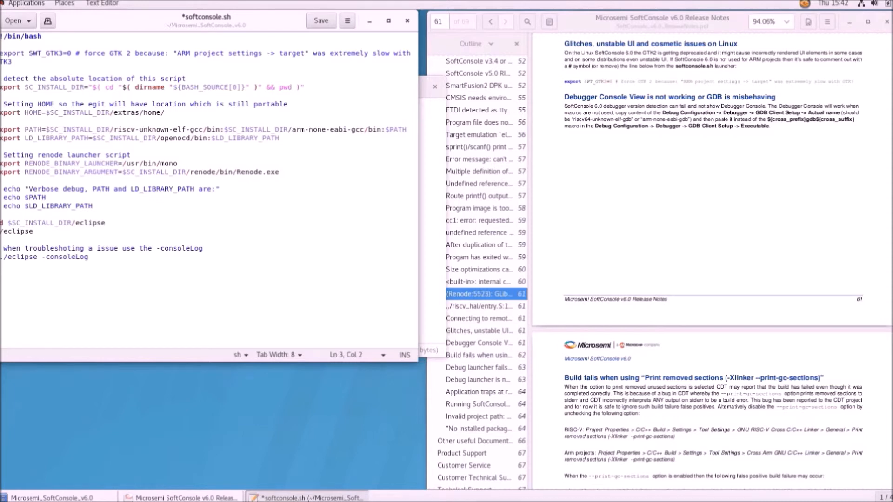
key("ctrl+s")
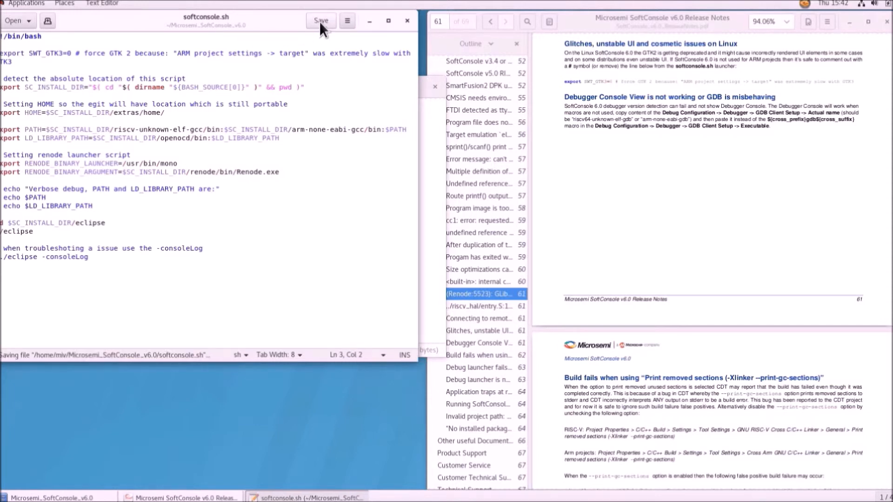
left_click(407, 21)
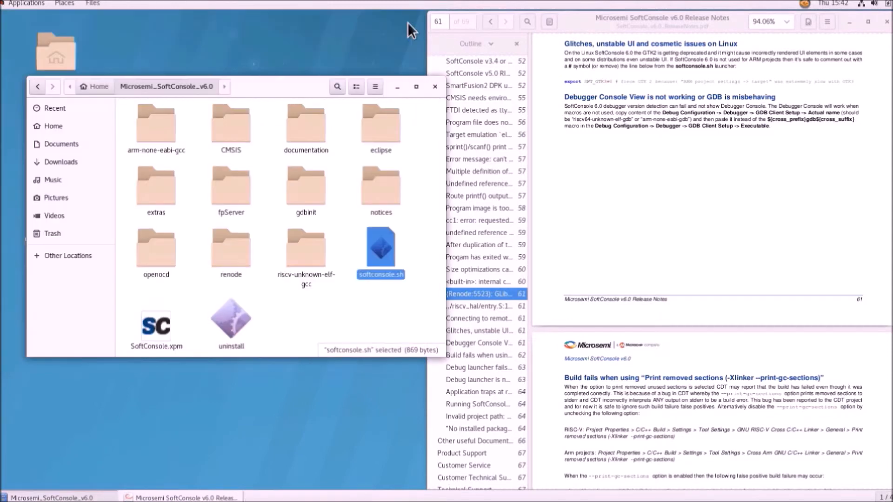
Step: Open a terminal in the install folder and run ./softconsole.sh to restart SoftConsole
left_click(347, 302)
right_click(347, 302)
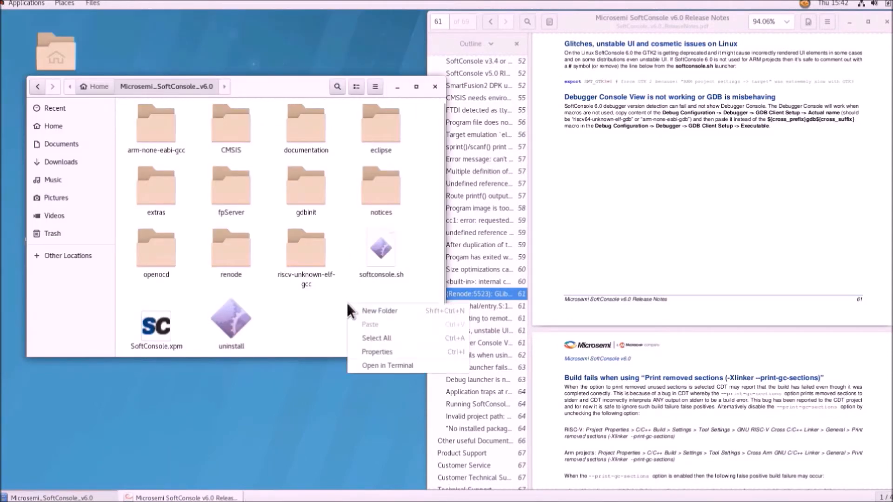
left_click(397, 367)
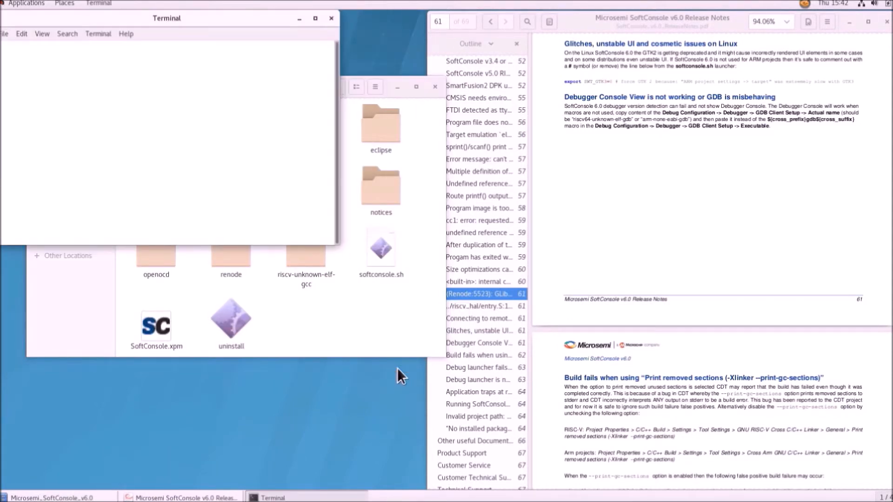
type("./")
type("so")
key("Tab")
key("Return")
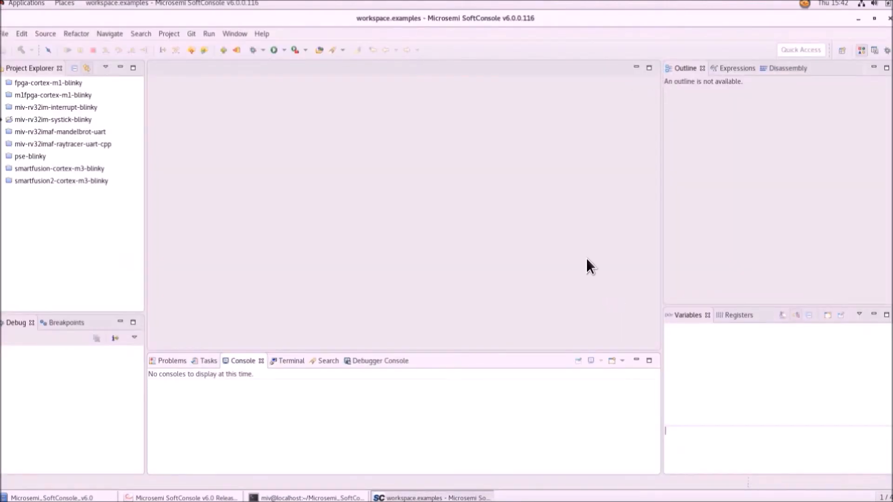
Step: Relaunch the Mi-V-Renode-emulation-platform external tool so Renode loads miv-basic.resc
left_click(306, 51)
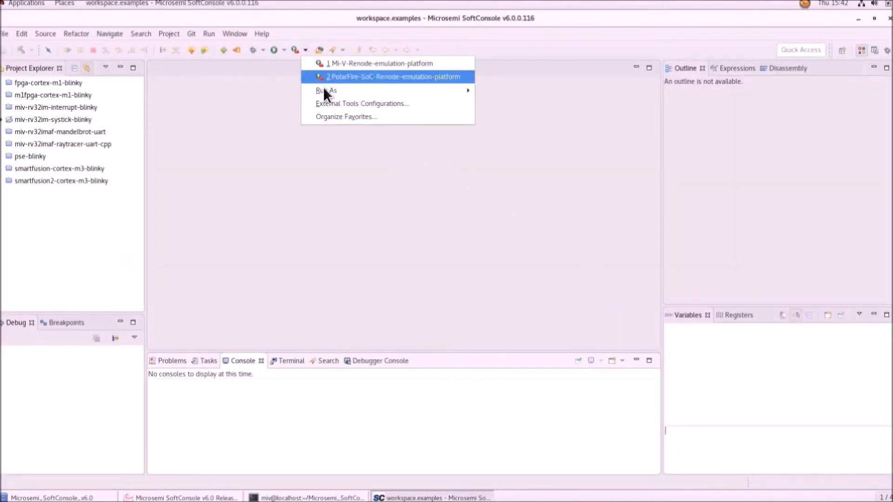
left_click(331, 99)
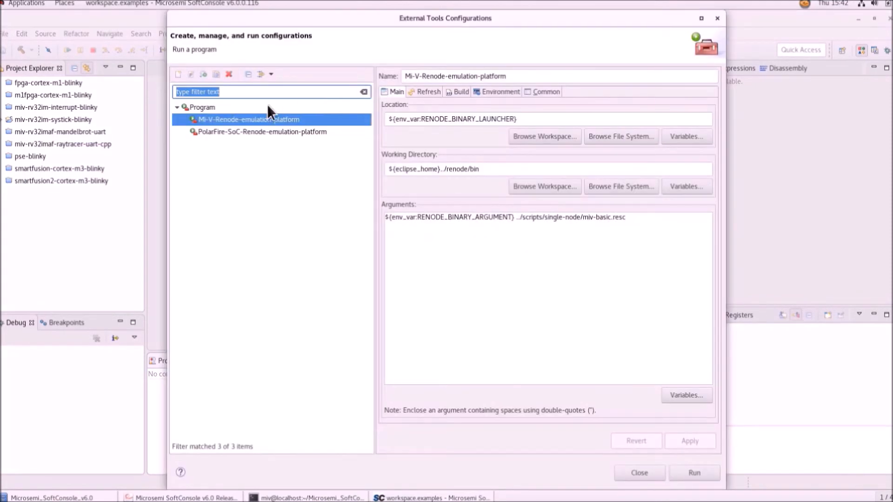
left_click(693, 474)
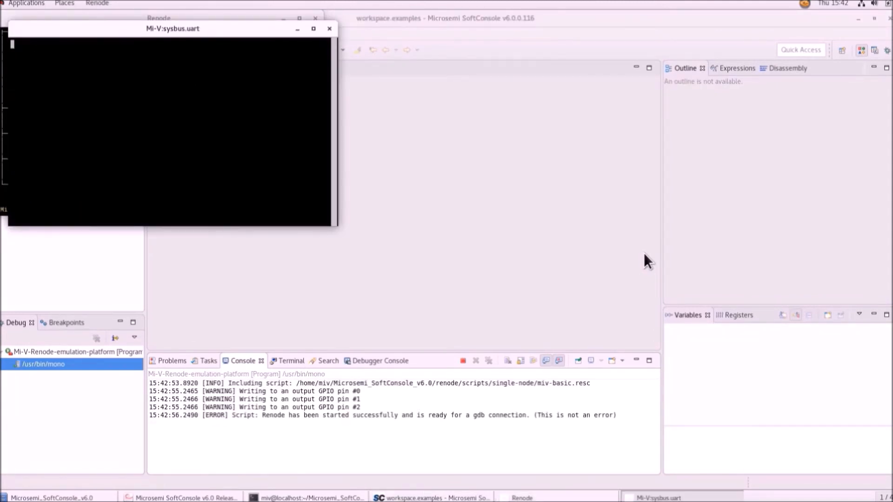
Step: Move the UART window right and enlarge the Renode monitor to show the full Mi-V sysbus peripheral list
left_click_drag(164, 31, 617, 26)
left_click(226, 17)
mouse_move(203, 18)
left_mouse_down()
mouse_move(233, 60)
mouse_move(217, 15)
mouse_move(208, 15)
left_mouse_up()
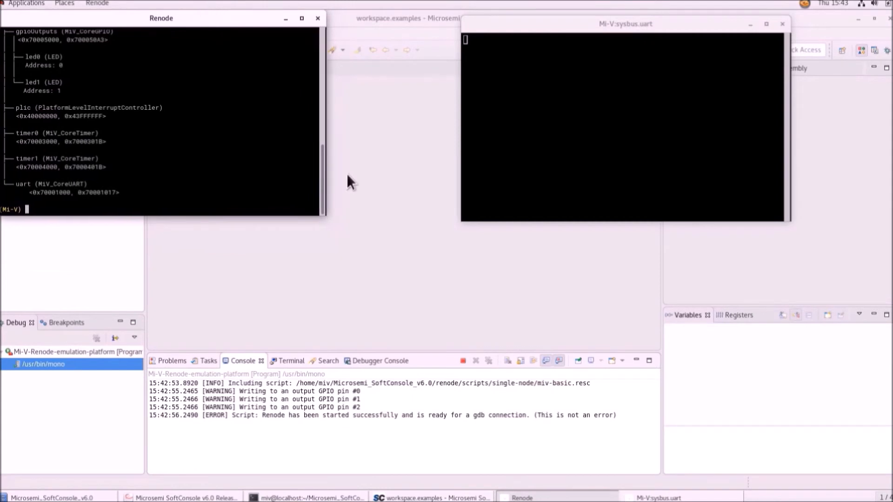
left_click_drag(321, 215, 344, 487)
scroll(271, 313, "up", 1)
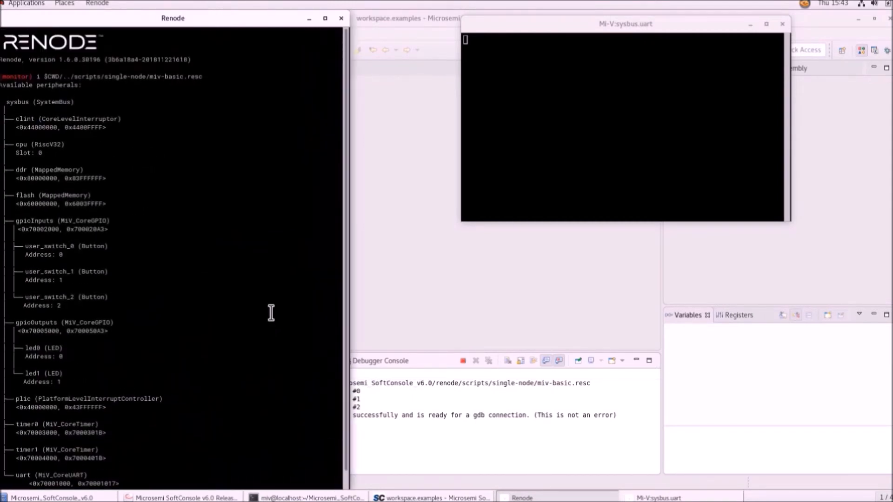
scroll(271, 313, "down", 1)
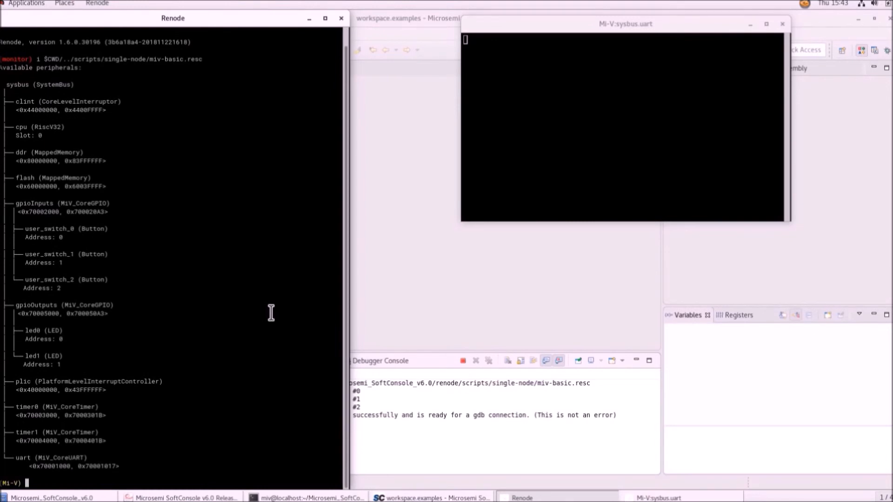